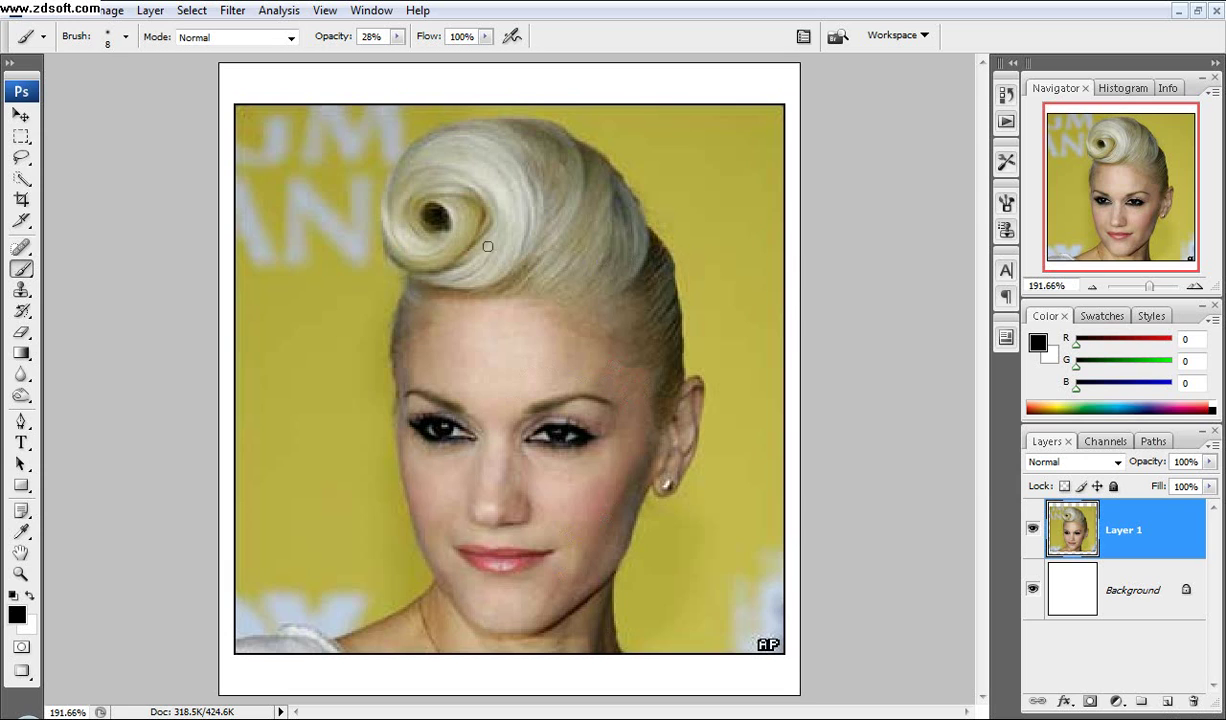
- Paste the copied portrait of the dark-haired man into the document as a new layer above the woman's photo
{"action": "left_click", "coordinate": [72, 12]}
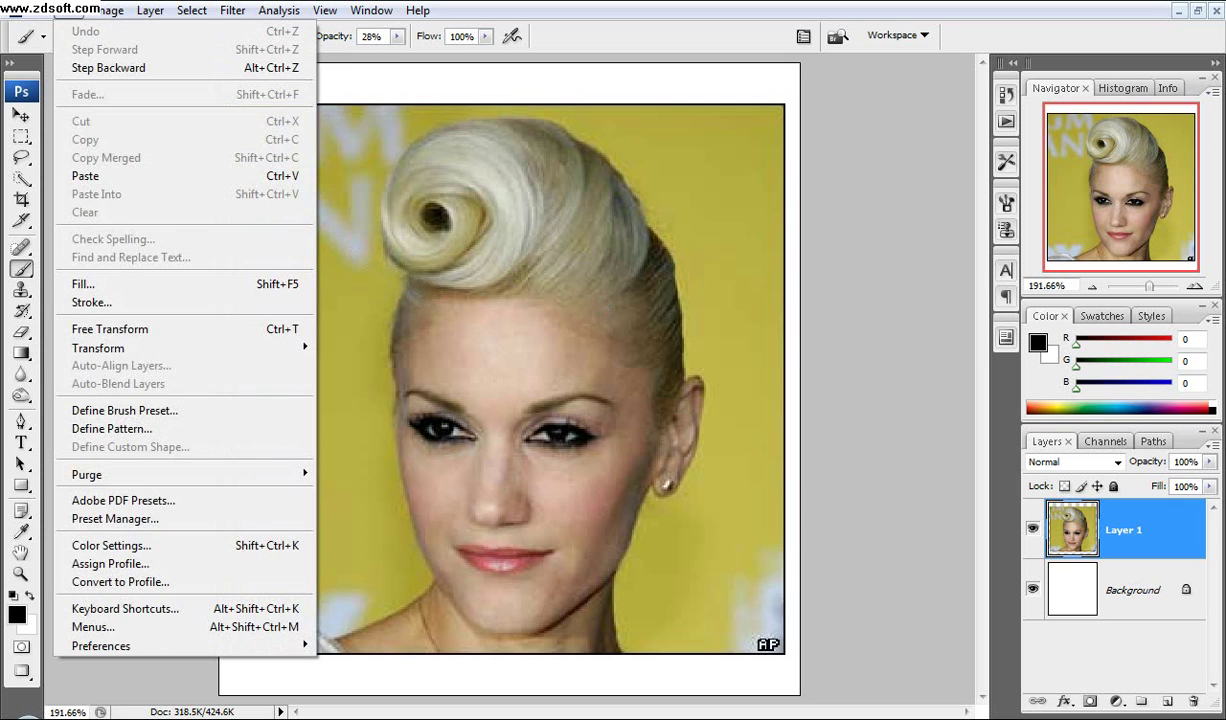
{"action": "key", "text": "Escape"}
{"action": "left_click", "coordinate": [72, 12]}
{"action": "left_click", "coordinate": [85, 166]}
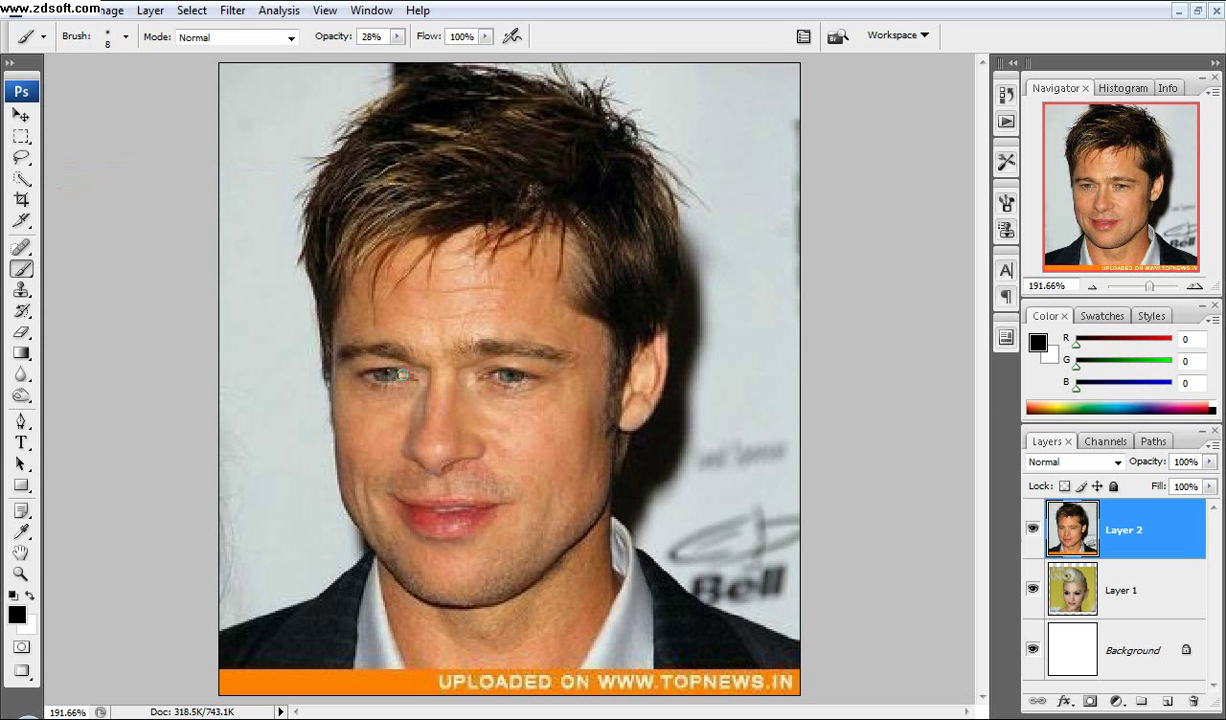
- Toggle the visibility of Layer 2 to compare the man's portrait with the woman's photo beneath it
{"action": "left_click", "coordinate": [1034, 531]}
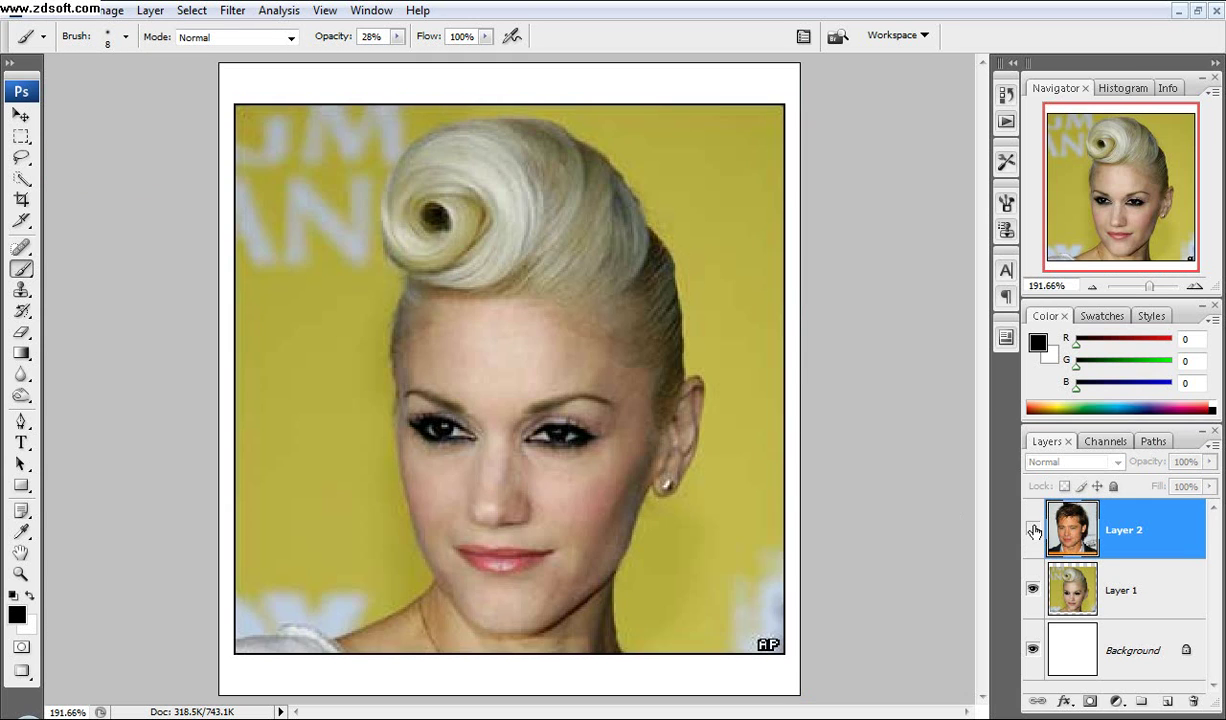
{"action": "left_click", "coordinate": [1034, 531]}
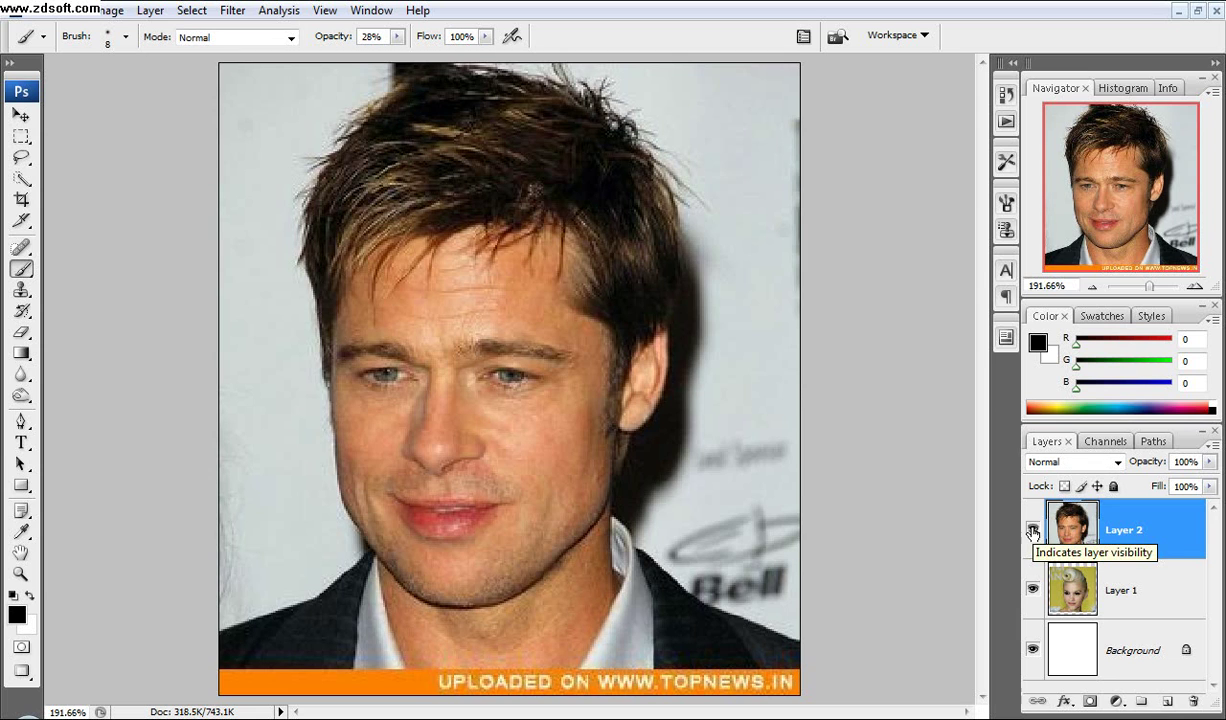
{"action": "left_click", "coordinate": [1034, 531]}
{"action": "left_click", "coordinate": [1034, 531]}
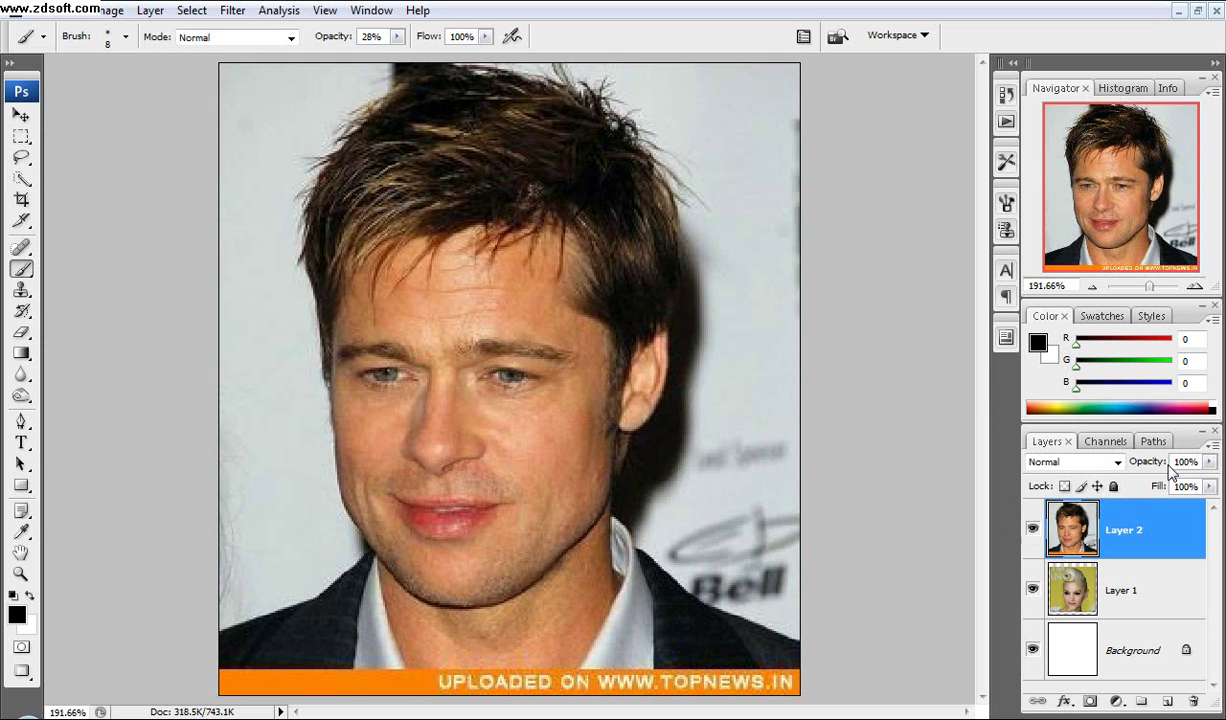
- Select the man's face with the Quick Selection tool, delete everything around it on Layer 2, and deselect
{"action": "left_click", "coordinate": [31, 176]}
{"action": "mouse_move", "coordinate": [489, 471]}
{"action": "left_mouse_down"}
{"action": "mouse_move", "coordinate": [468, 524]}
{"action": "mouse_move", "coordinate": [402, 461]}
{"action": "mouse_move", "coordinate": [416, 286]}
{"action": "mouse_move", "coordinate": [550, 264]}
{"action": "mouse_move", "coordinate": [614, 298]}
{"action": "left_mouse_up"}
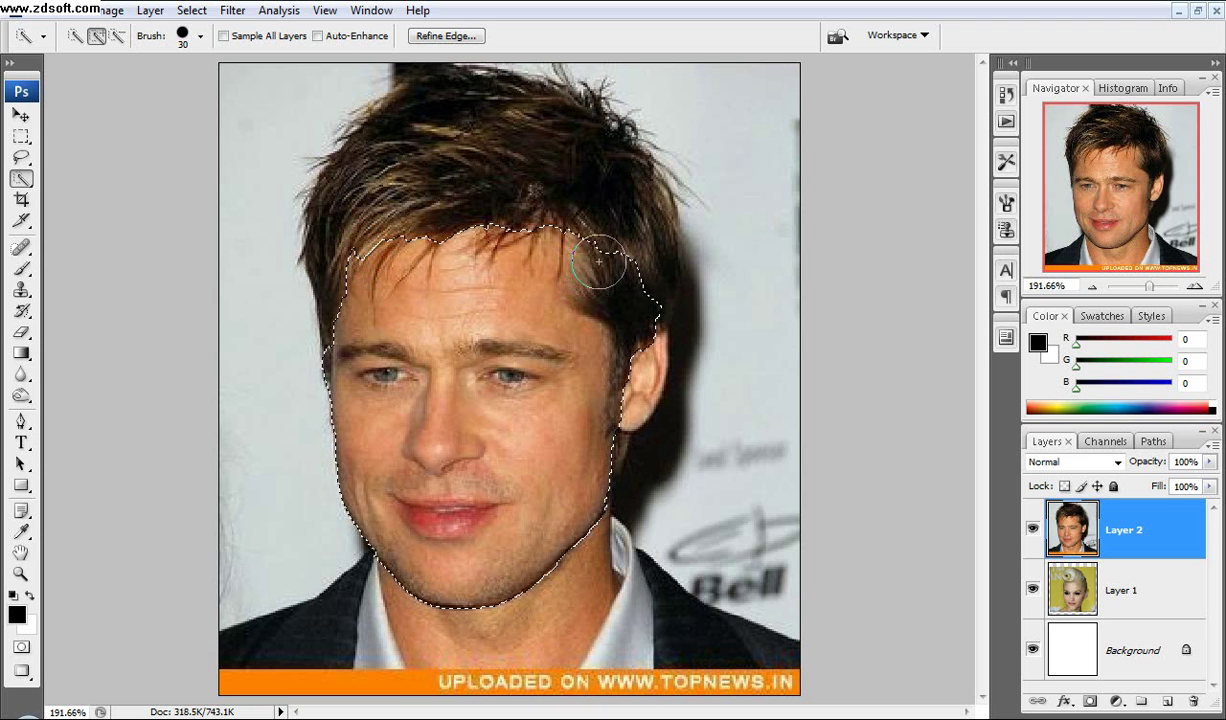
{"action": "key", "text": "ctrl+shift+i"}
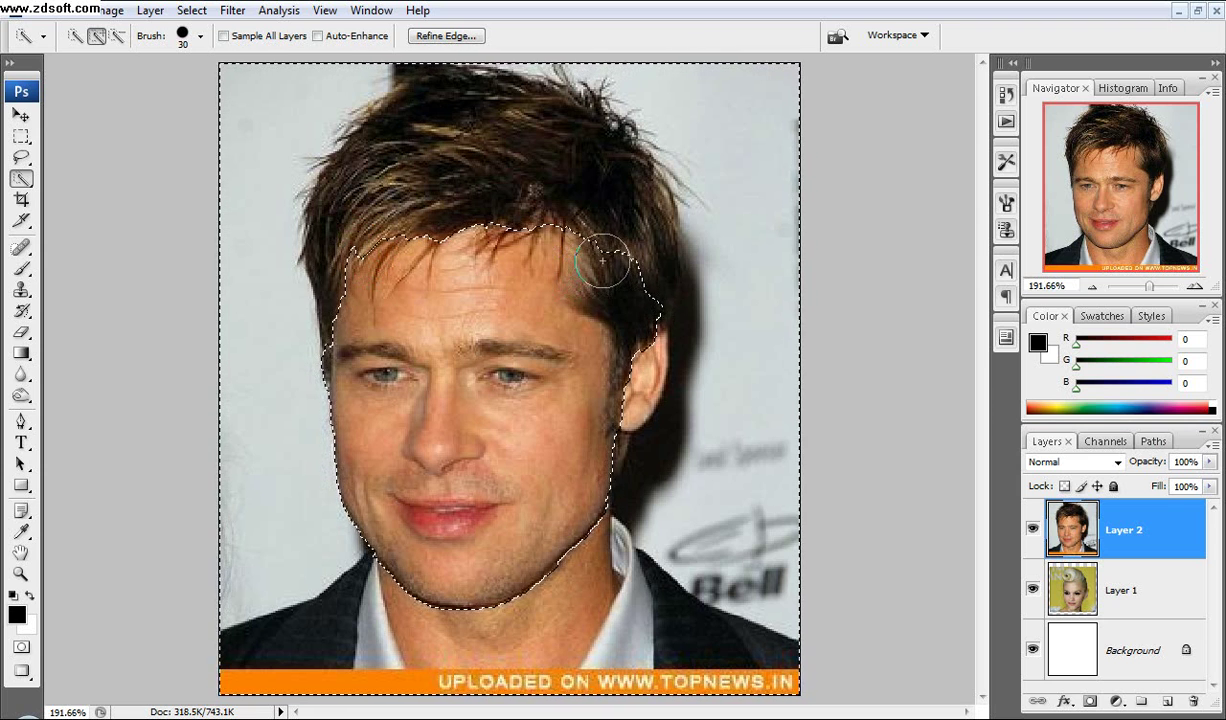
{"action": "key", "text": "Delete"}
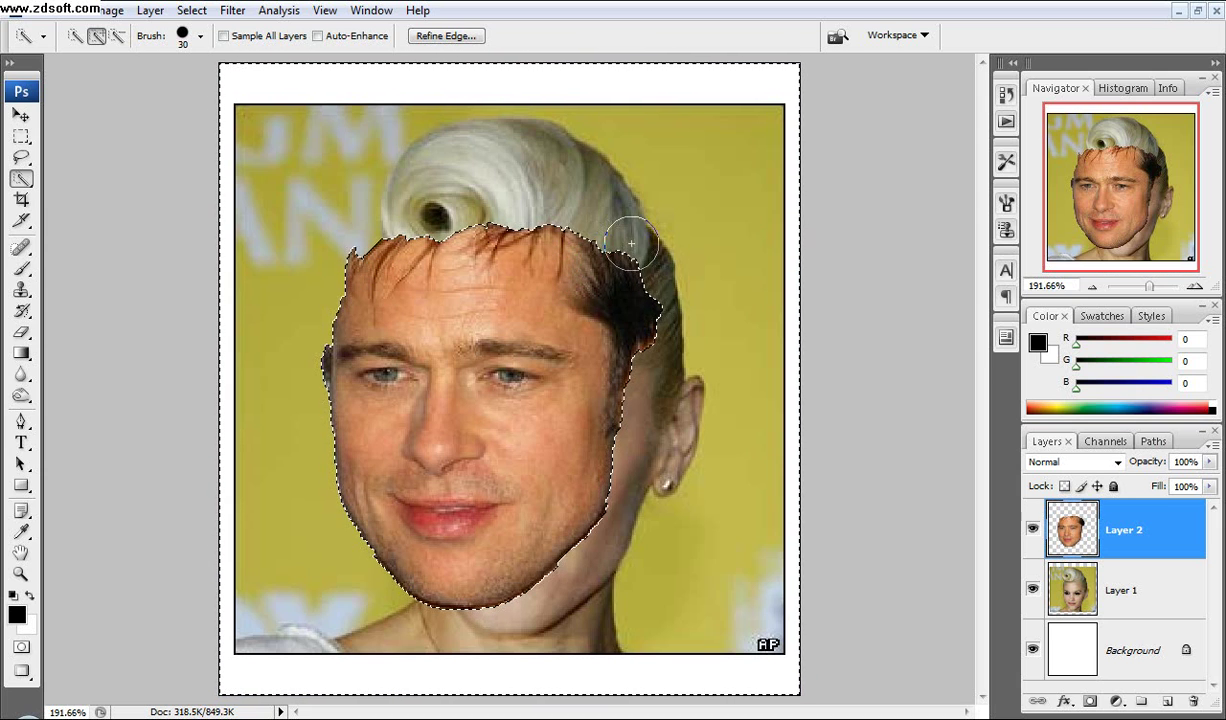
{"action": "key", "text": "ctrl+d"}
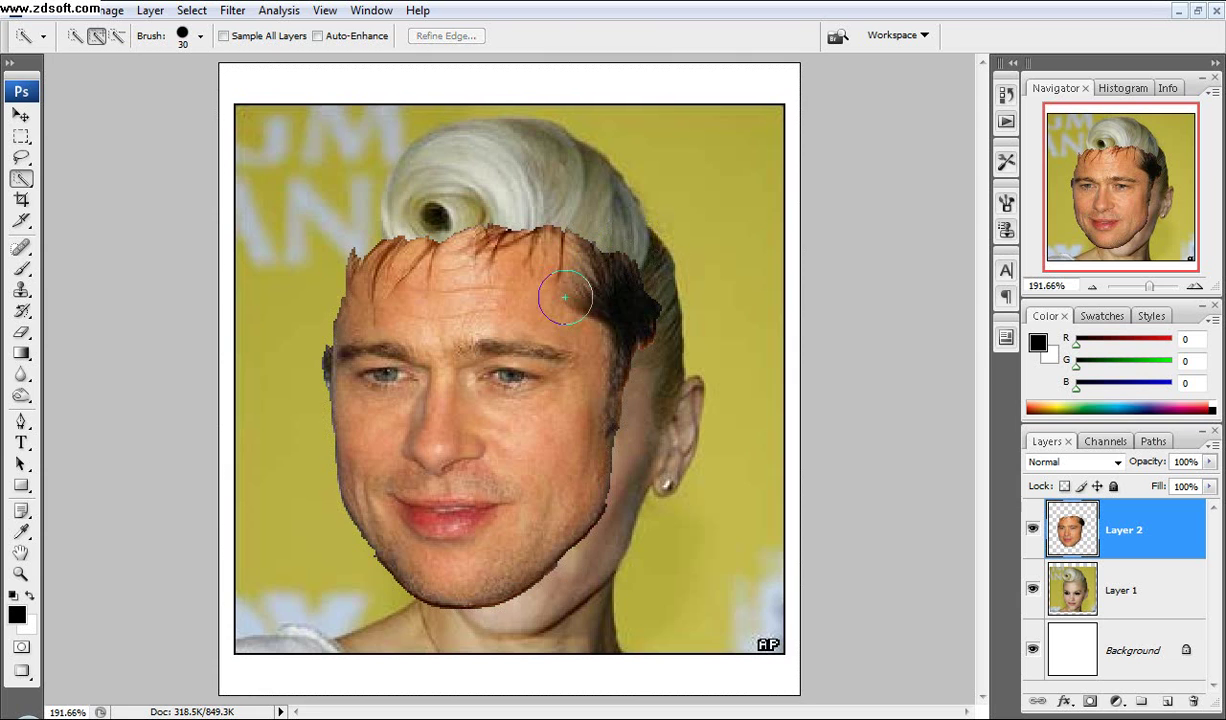
- Move the cut-out face over the woman's face and lower Layer 2's opacity to 62%
{"action": "left_click", "coordinate": [21, 115]}
{"action": "left_click_drag", "start_coordinate": [460, 373], "coordinate": [510, 399]}
{"action": "mouse_move", "coordinate": [1149, 461]}
{"action": "left_mouse_down"}
{"action": "mouse_move", "coordinate": [1114, 466]}
{"action": "mouse_move", "coordinate": [1141, 466]}
{"action": "left_mouse_up"}
- Scale the face with Free Transform to 84.9% width and 87.2% height, aligning its features with the woman's face
{"action": "key", "text": "ctrl+t"}
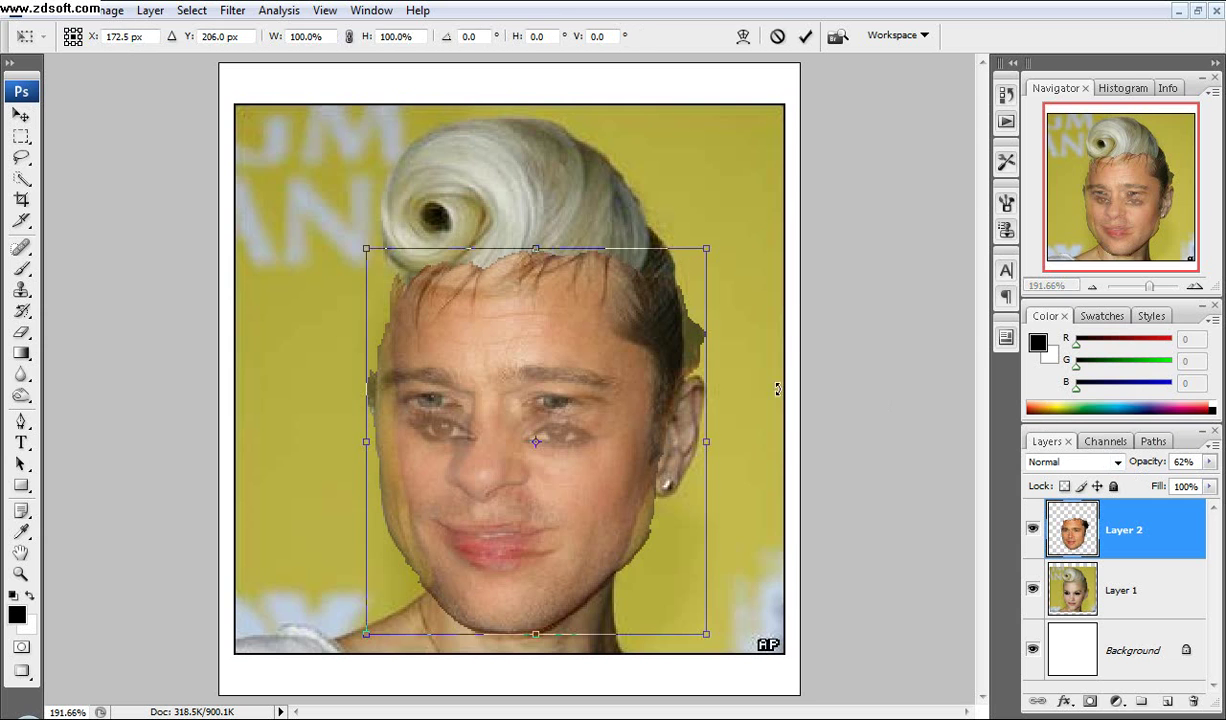
{"action": "left_click_drag", "start_coordinate": [365, 247], "coordinate": [381, 270]}
{"action": "left_click_drag", "start_coordinate": [462, 322], "coordinate": [472, 351]}
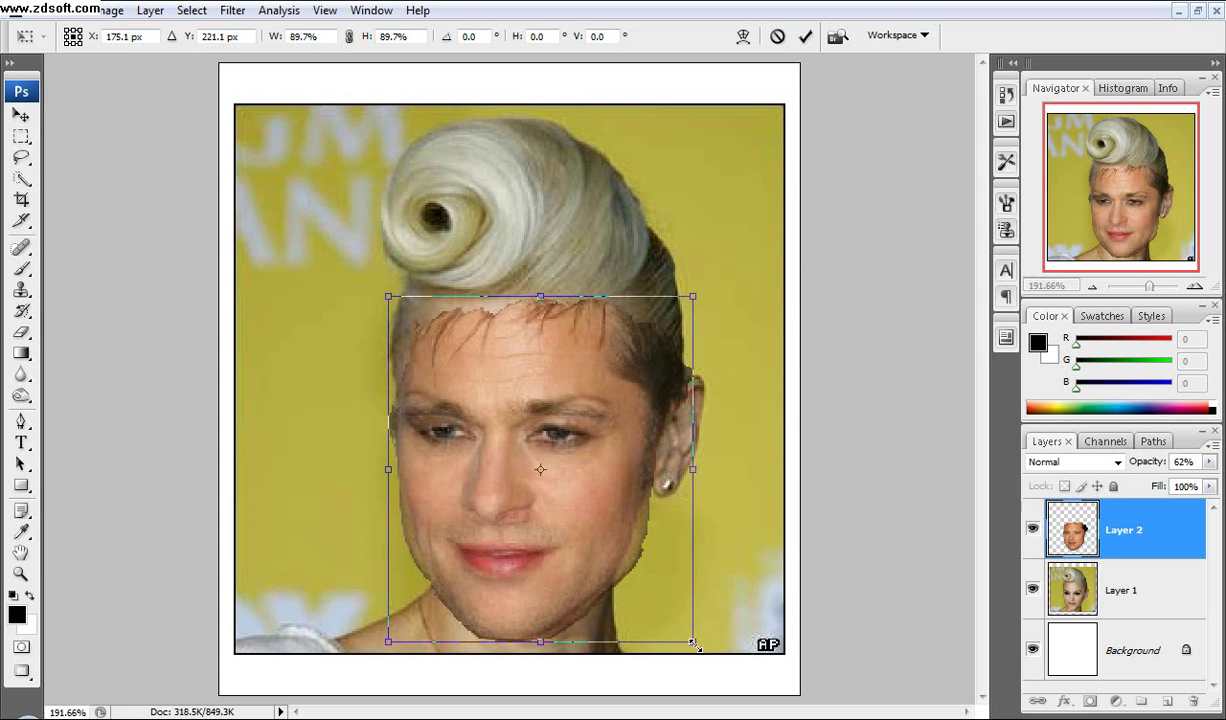
{"action": "left_click_drag", "start_coordinate": [696, 648], "coordinate": [690, 638]}
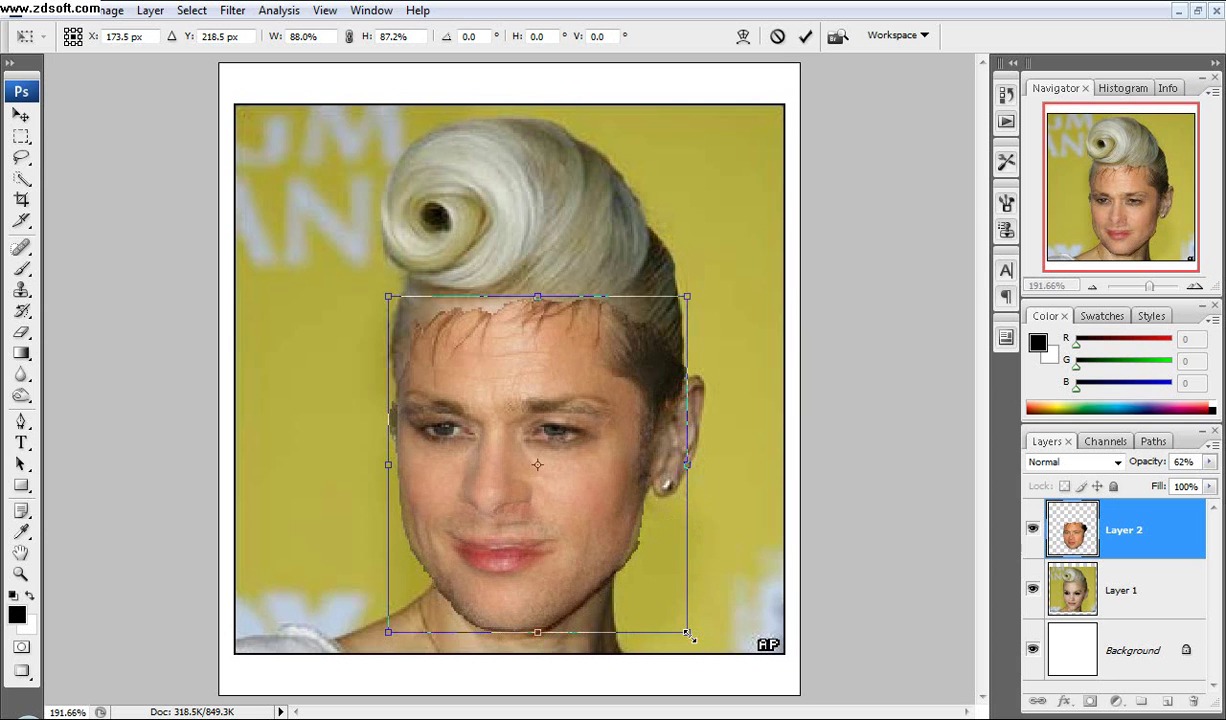
{"action": "left_click_drag", "start_coordinate": [389, 466], "coordinate": [394, 465]}
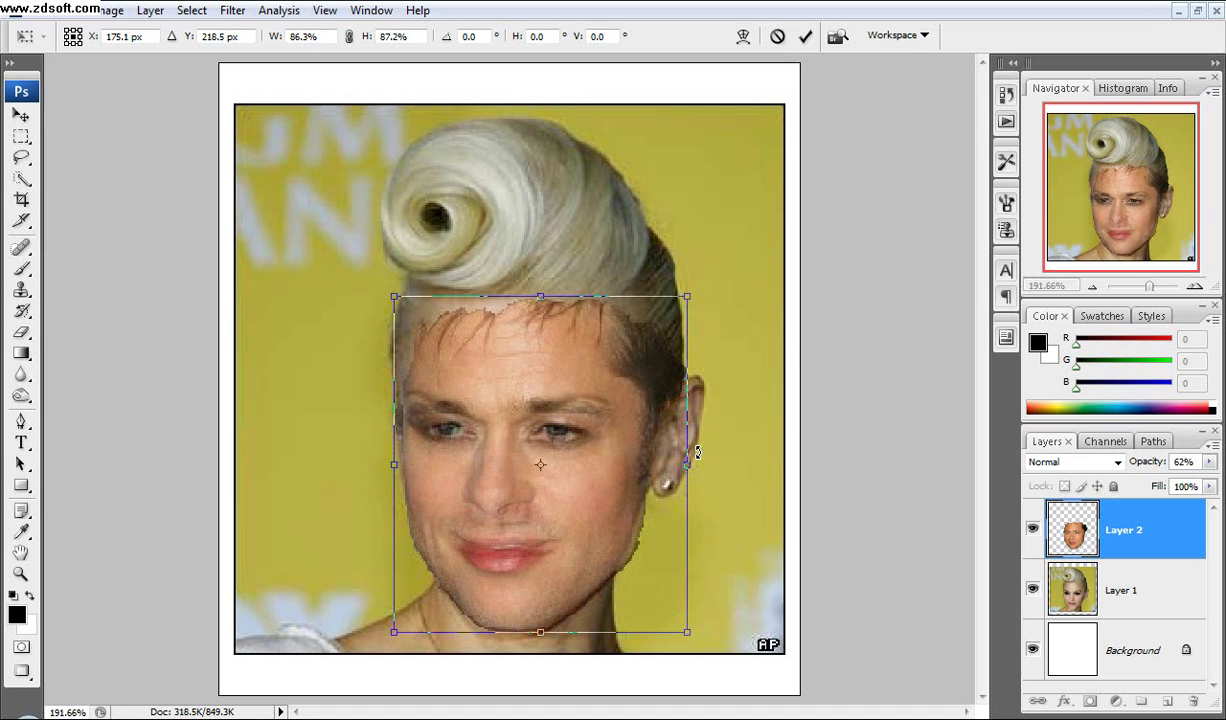
{"action": "left_click_drag", "start_coordinate": [688, 465], "coordinate": [682, 465]}
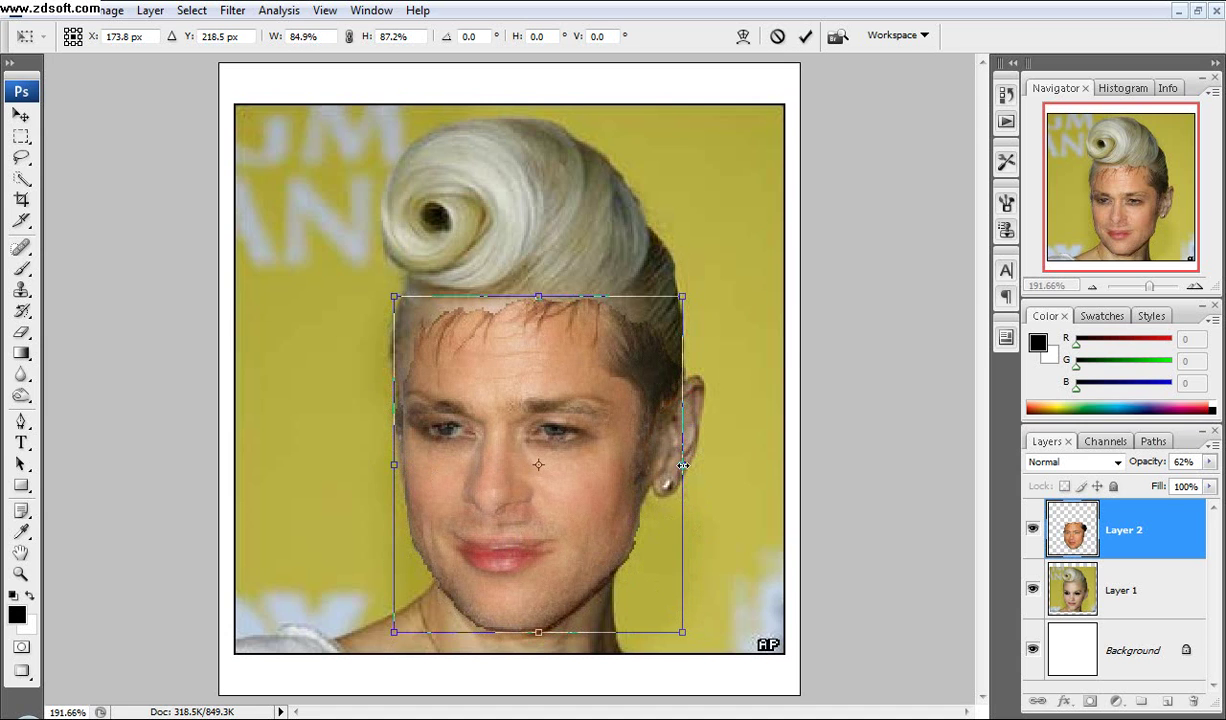
- Set Layer 2's opacity to 100% and apply the transform after nudging the face into place
{"action": "left_click_drag", "start_coordinate": [1151, 464], "coordinate": [1215, 464]}
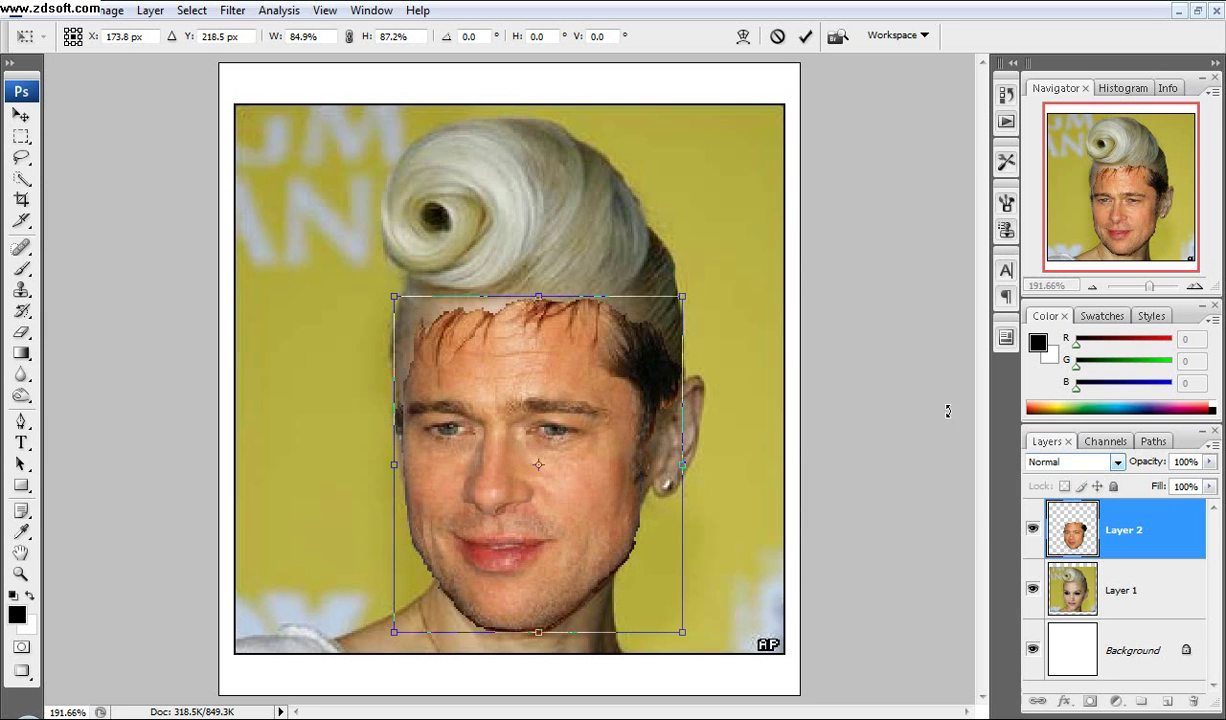
{"action": "left_click_drag", "start_coordinate": [626, 513], "coordinate": [626, 520]}
{"action": "left_click", "coordinate": [805, 37]}
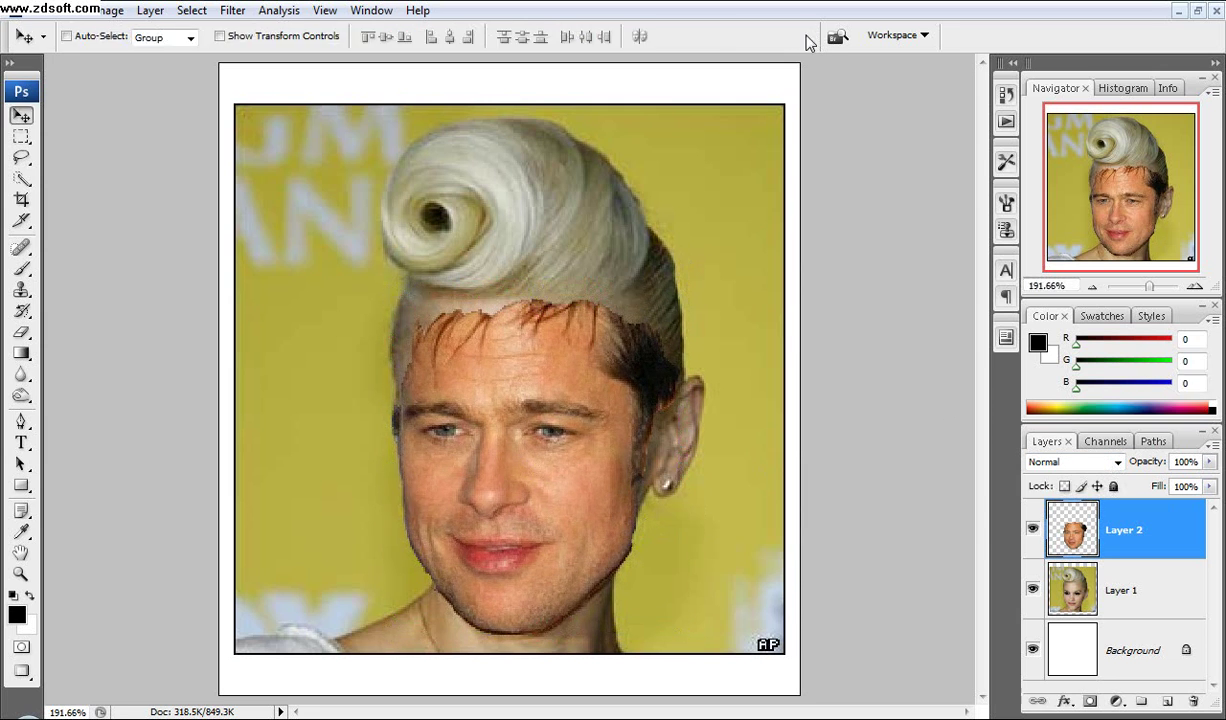
- Erase the man's hair, upper forehead and sideburns from Layer 2 with a soft 25 px eraser
{"action": "scroll", "coordinate": [540, 378], "scroll_direction": "up", "scroll_amount": 3}
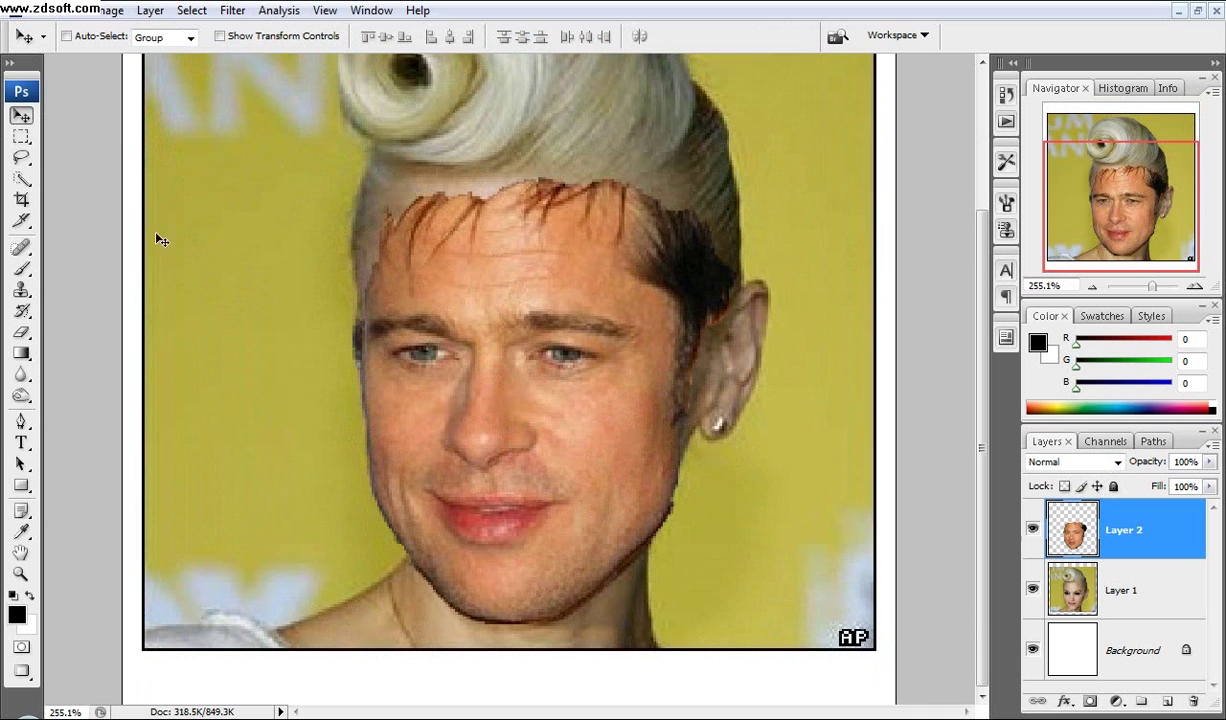
{"action": "left_click", "coordinate": [21, 332]}
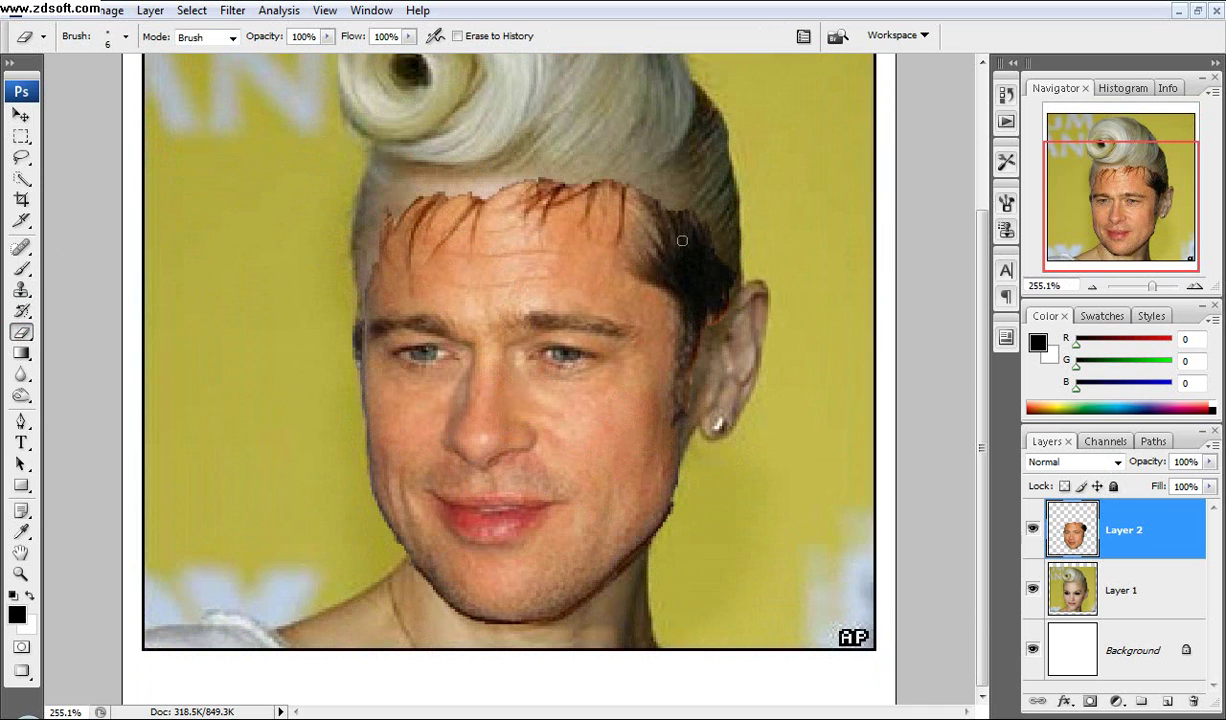
{"action": "key", "text": "bracketright"}
{"action": "key", "text": "bracketright"}
{"action": "key", "text": "bracketright"}
{"action": "mouse_move", "coordinate": [683, 240]}
{"action": "left_mouse_down"}
{"action": "mouse_move", "coordinate": [723, 254]}
{"action": "mouse_move", "coordinate": [725, 293]}
{"action": "mouse_move", "coordinate": [724, 306]}
{"action": "mouse_move", "coordinate": [697, 217]}
{"action": "mouse_move", "coordinate": [669, 217]}
{"action": "mouse_move", "coordinate": [655, 257]}
{"action": "mouse_move", "coordinate": [680, 274]}
{"action": "mouse_move", "coordinate": [690, 411]}
{"action": "mouse_move", "coordinate": [696, 278]}
{"action": "mouse_move", "coordinate": [679, 214]}
{"action": "mouse_move", "coordinate": [585, 185]}
{"action": "mouse_move", "coordinate": [456, 187]}
{"action": "mouse_move", "coordinate": [361, 220]}
{"action": "mouse_move", "coordinate": [638, 217]}
{"action": "mouse_move", "coordinate": [384, 241]}
{"action": "mouse_move", "coordinate": [335, 370]}
{"action": "left_mouse_up"}
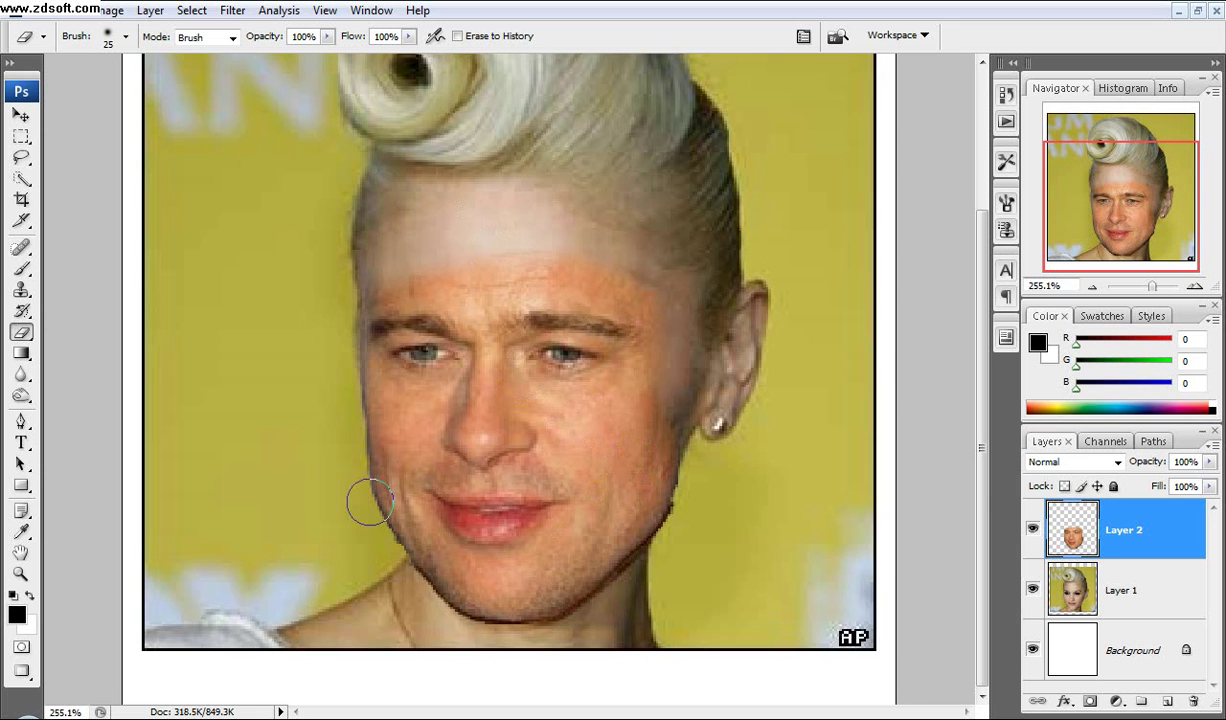
- Clean up the outline of the face along the cheeks, jaw and chin using the eraser at 10 px
{"action": "scroll", "coordinate": [354, 476], "scroll_direction": "up", "scroll_amount": 7}
{"action": "left_click_drag", "start_coordinate": [341, 522], "coordinate": [508, 430]}
{"action": "key", "text": "bracketleft"}
{"action": "key", "text": "bracketleft"}
{"action": "key", "text": "bracketleft"}
{"action": "mouse_move", "coordinate": [473, 578]}
{"action": "left_mouse_down"}
{"action": "mouse_move", "coordinate": [487, 575]}
{"action": "mouse_move", "coordinate": [408, 457]}
{"action": "mouse_move", "coordinate": [380, 378]}
{"action": "left_mouse_up"}
{"action": "key", "text": "space"}
{"action": "left_click_drag", "start_coordinate": [843, 549], "coordinate": [403, 431]}
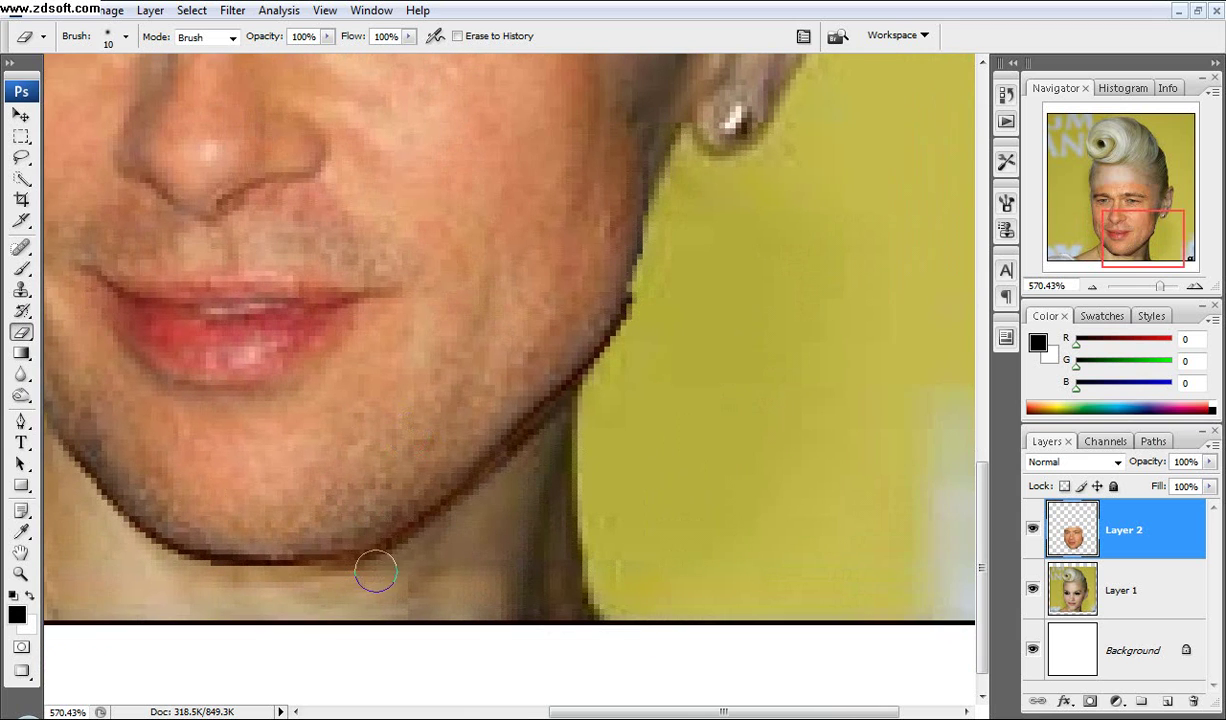
{"action": "mouse_move", "coordinate": [492, 492]}
{"action": "left_mouse_down"}
{"action": "mouse_move", "coordinate": [571, 417]}
{"action": "mouse_move", "coordinate": [639, 317]}
{"action": "mouse_move", "coordinate": [390, 563]}
{"action": "mouse_move", "coordinate": [583, 411]}
{"action": "left_mouse_up"}
{"action": "scroll", "coordinate": [583, 411], "scroll_direction": "down", "scroll_amount": 3}
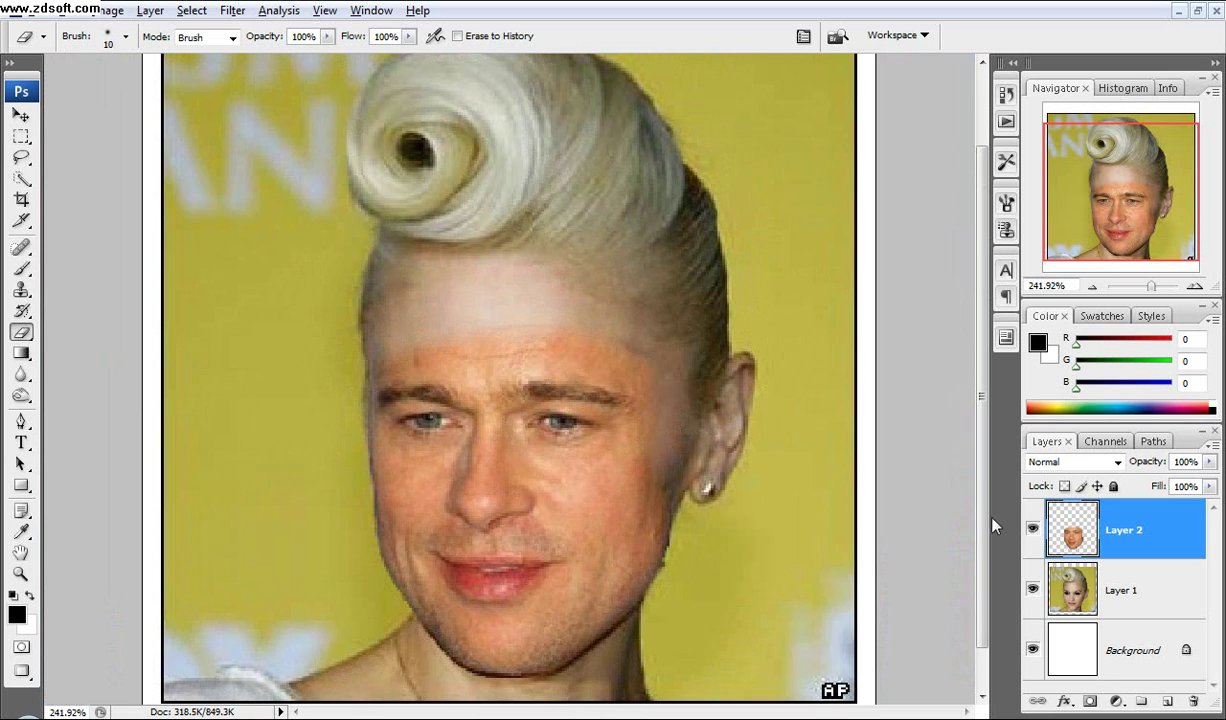
{"action": "scroll", "coordinate": [915, 507], "scroll_direction": "down", "scroll_amount": 1}
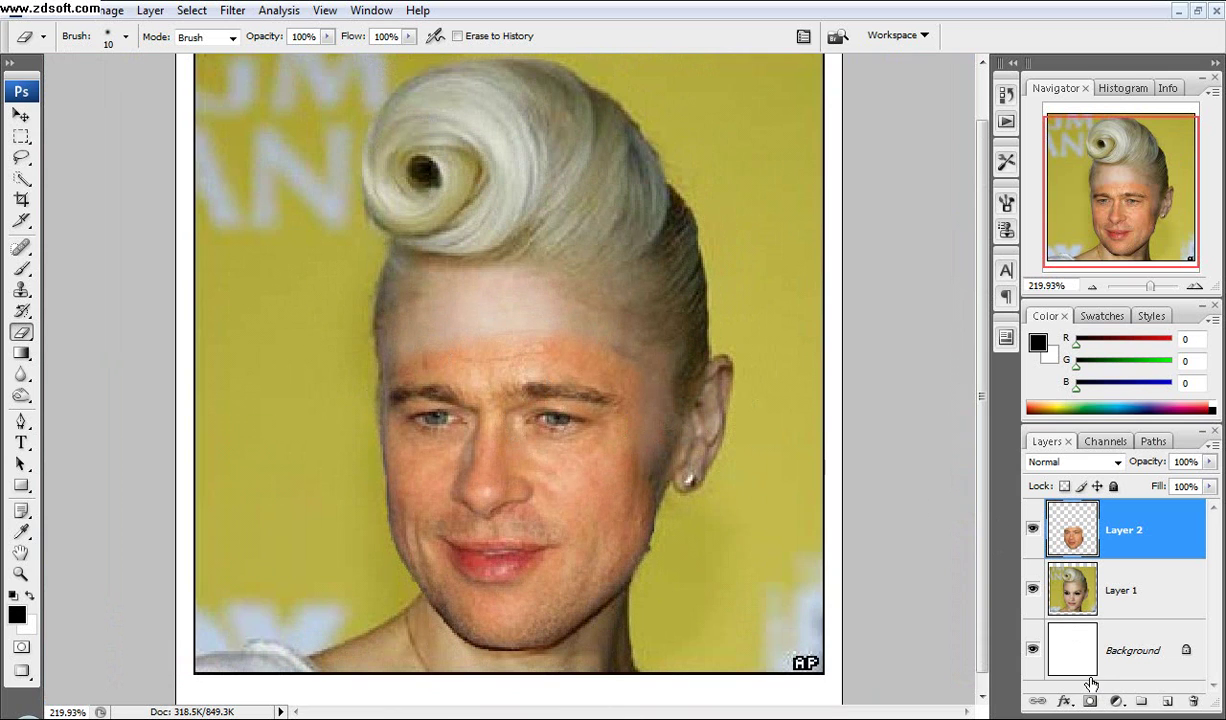
- Add a Hue/Saturation adjustment layer above Layer 2 and clip it to the face layer
{"action": "left_click", "coordinate": [1116, 701]}
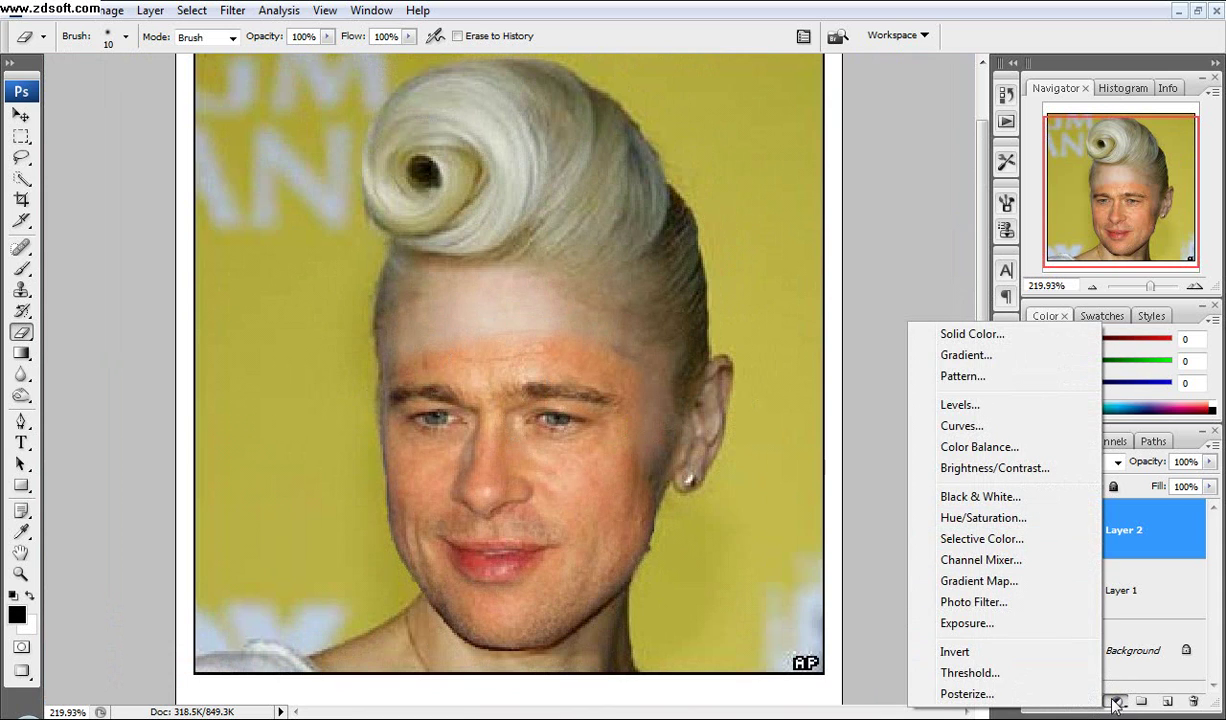
{"action": "left_click", "coordinate": [852, 625]}
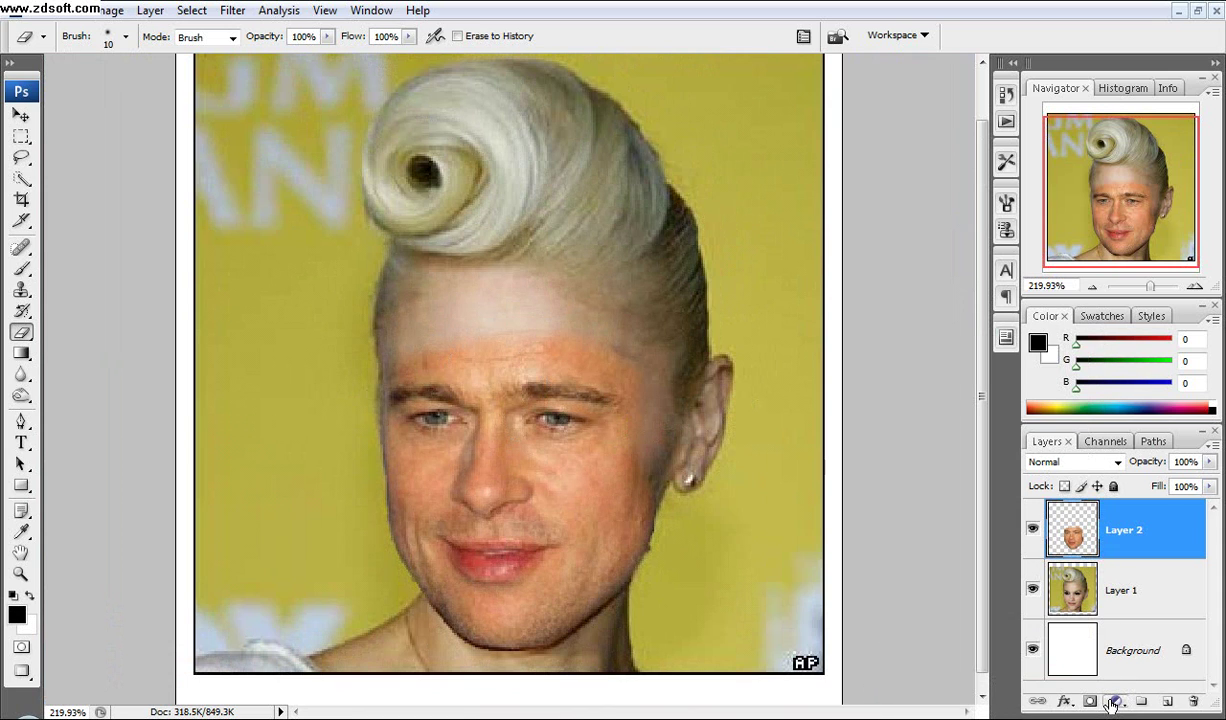
{"action": "left_click", "coordinate": [1114, 703]}
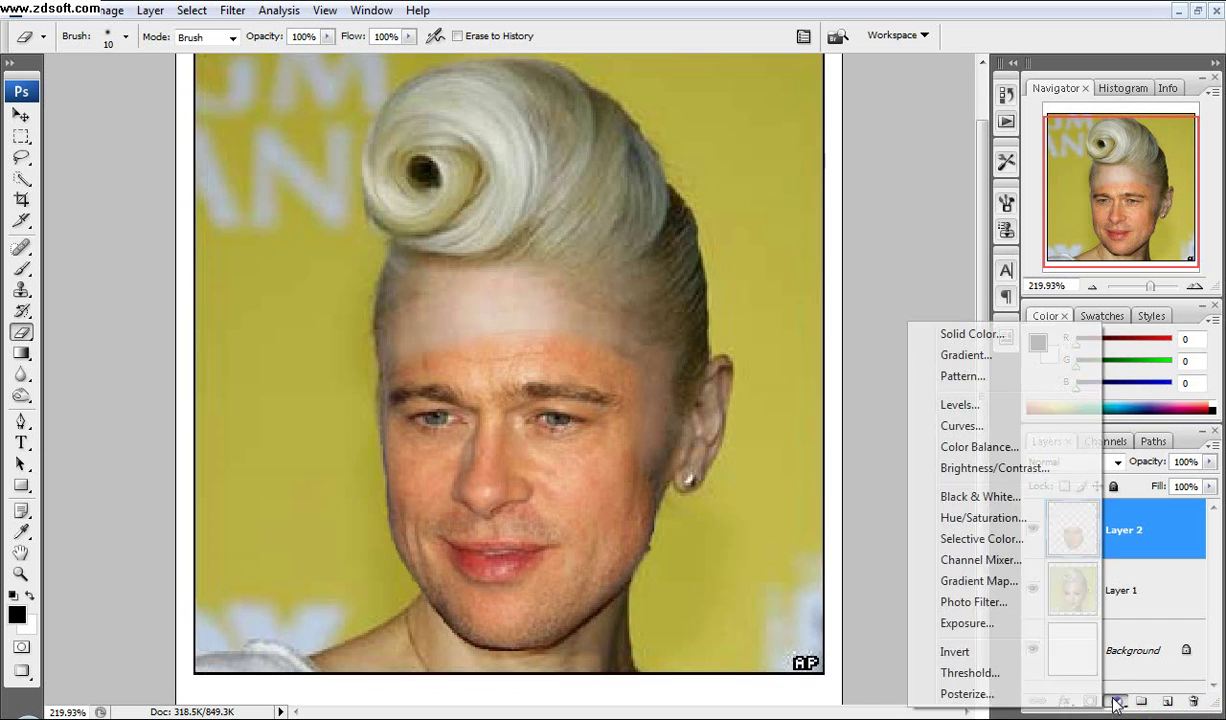
{"action": "left_click", "coordinate": [999, 518]}
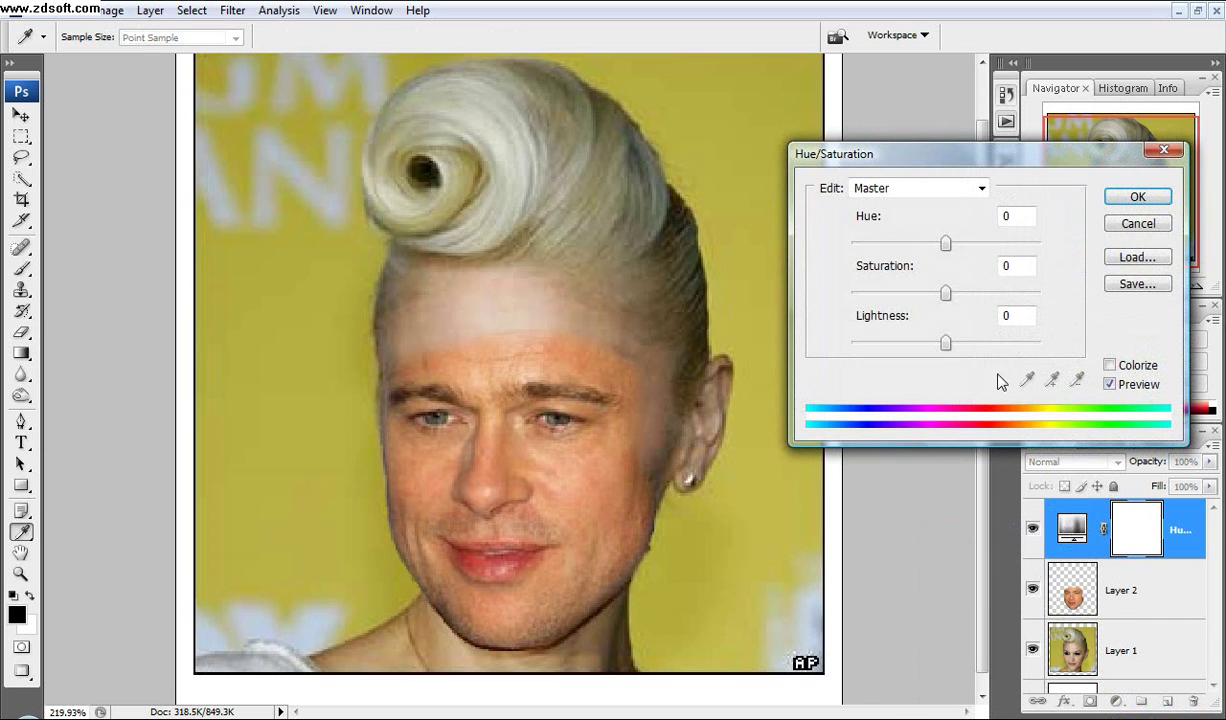
{"action": "left_click", "coordinate": [1135, 200]}
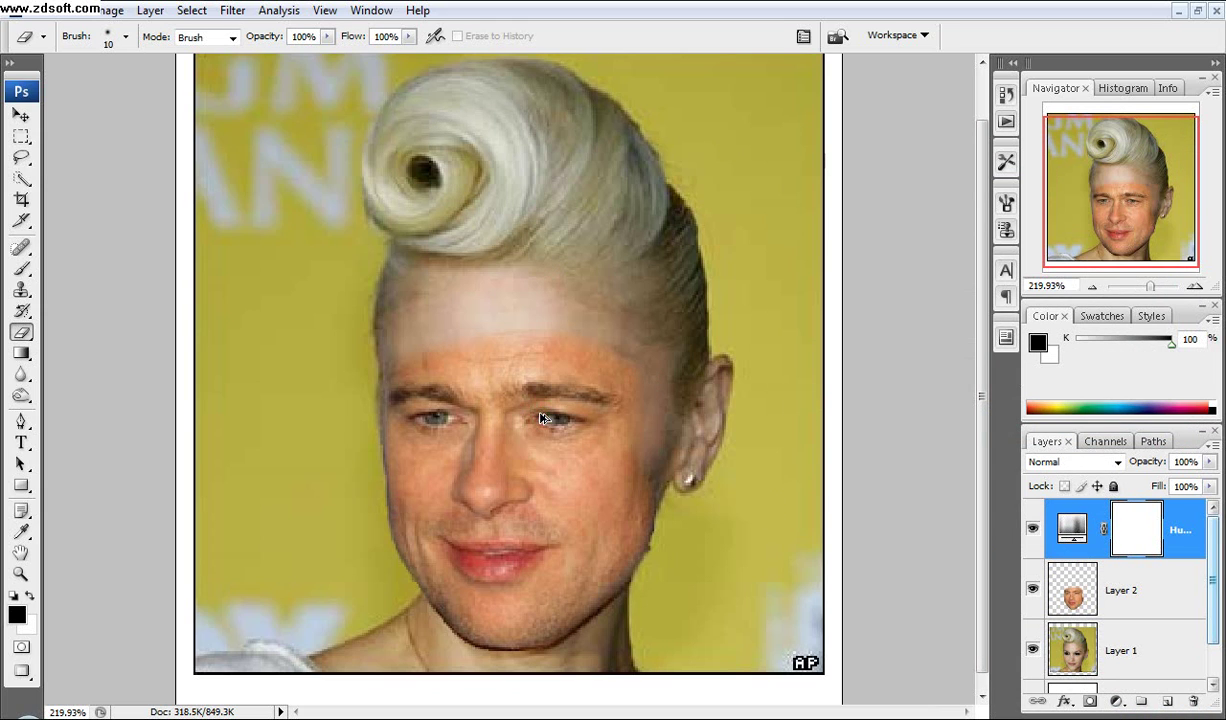
{"action": "key", "text": "ctrl+alt+g"}
{"action": "scroll", "coordinate": [878, 558], "scroll_direction": "up", "scroll_amount": 1}
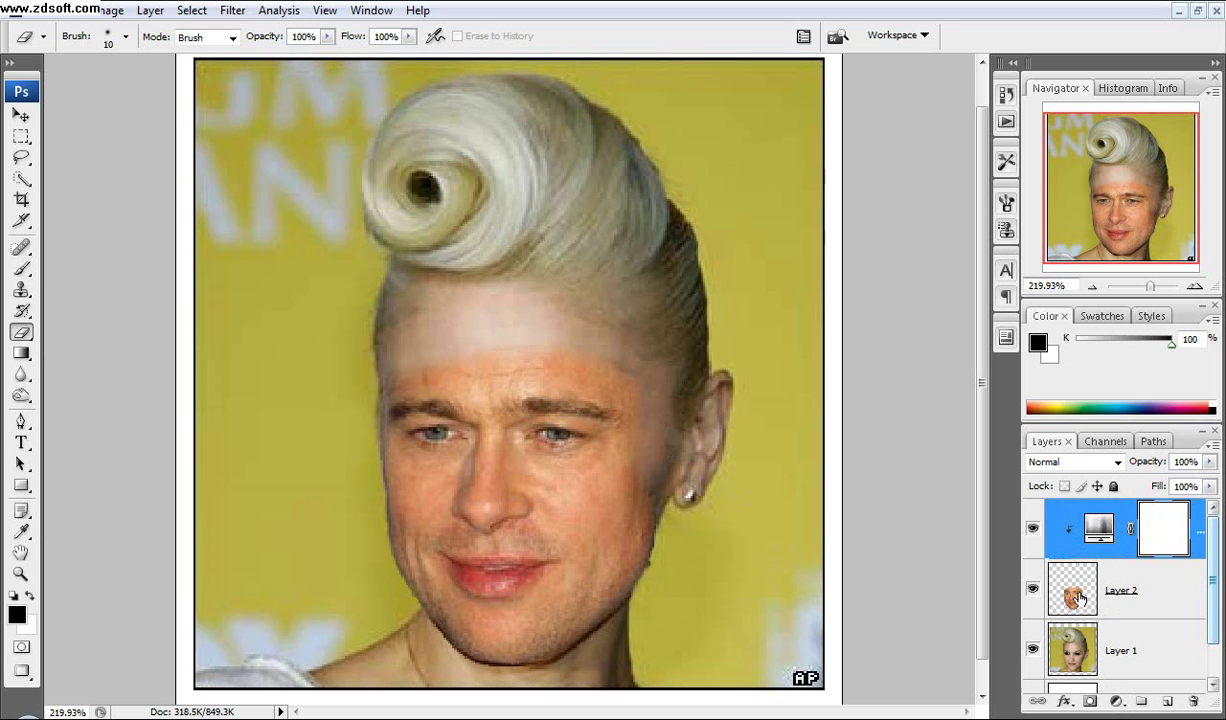
- Set the clipped Hue/Saturation adjustment to Hue +8, Saturation -37 and Lightness +7 to match the woman's skin tone
{"action": "left_click", "coordinate": [1033, 590]}
{"action": "left_click", "coordinate": [1033, 590]}
{"action": "double_click", "coordinate": [1092, 522]}
{"action": "left_click_drag", "start_coordinate": [946, 248], "coordinate": [929, 297]}
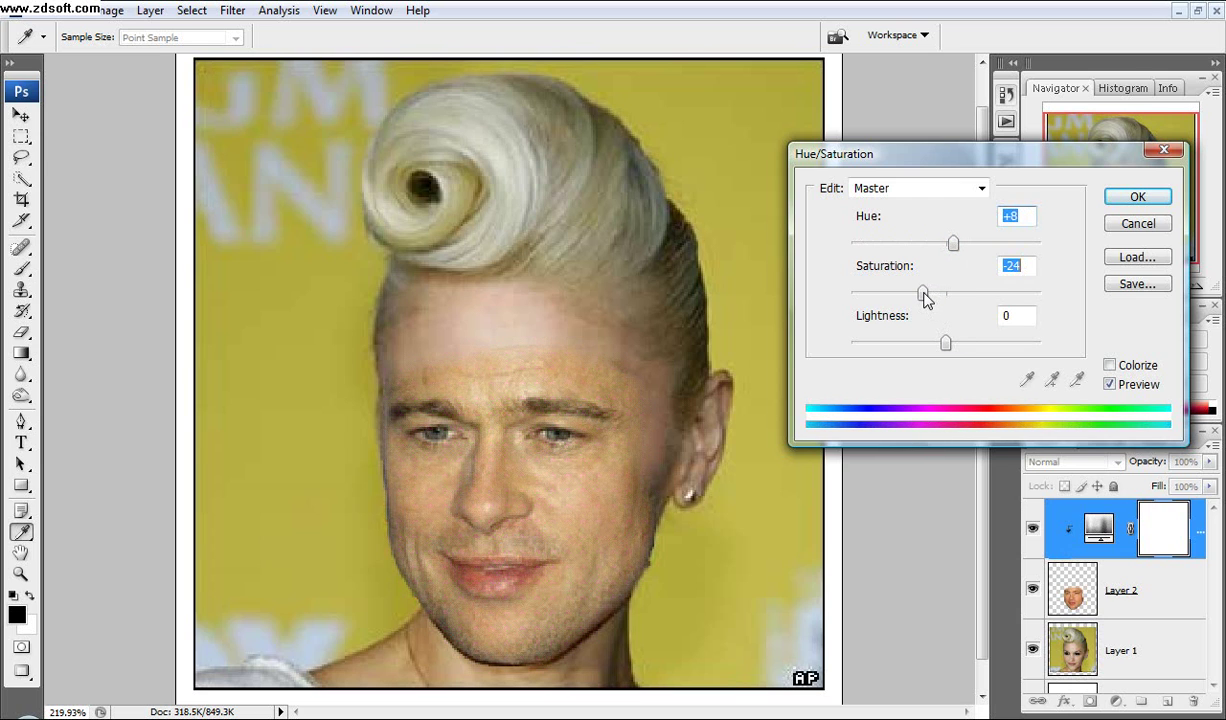
{"action": "mouse_move", "coordinate": [923, 294]}
{"action": "left_mouse_down"}
{"action": "mouse_move", "coordinate": [902, 294]}
{"action": "mouse_move", "coordinate": [913, 296]}
{"action": "left_mouse_up"}
{"action": "mouse_move", "coordinate": [949, 341]}
{"action": "left_mouse_down"}
{"action": "mouse_move", "coordinate": [938, 340]}
{"action": "mouse_move", "coordinate": [956, 347]}
{"action": "left_mouse_up"}
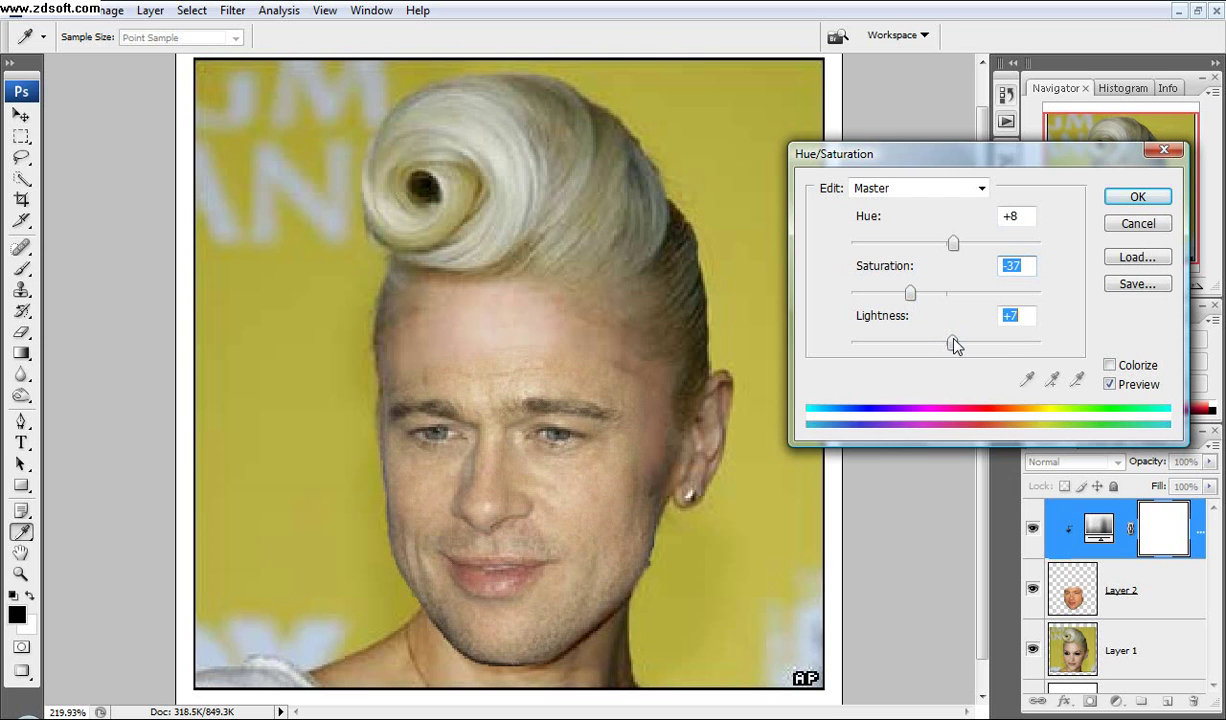
{"action": "left_click", "coordinate": [1136, 197]}
{"action": "key", "text": "e"}
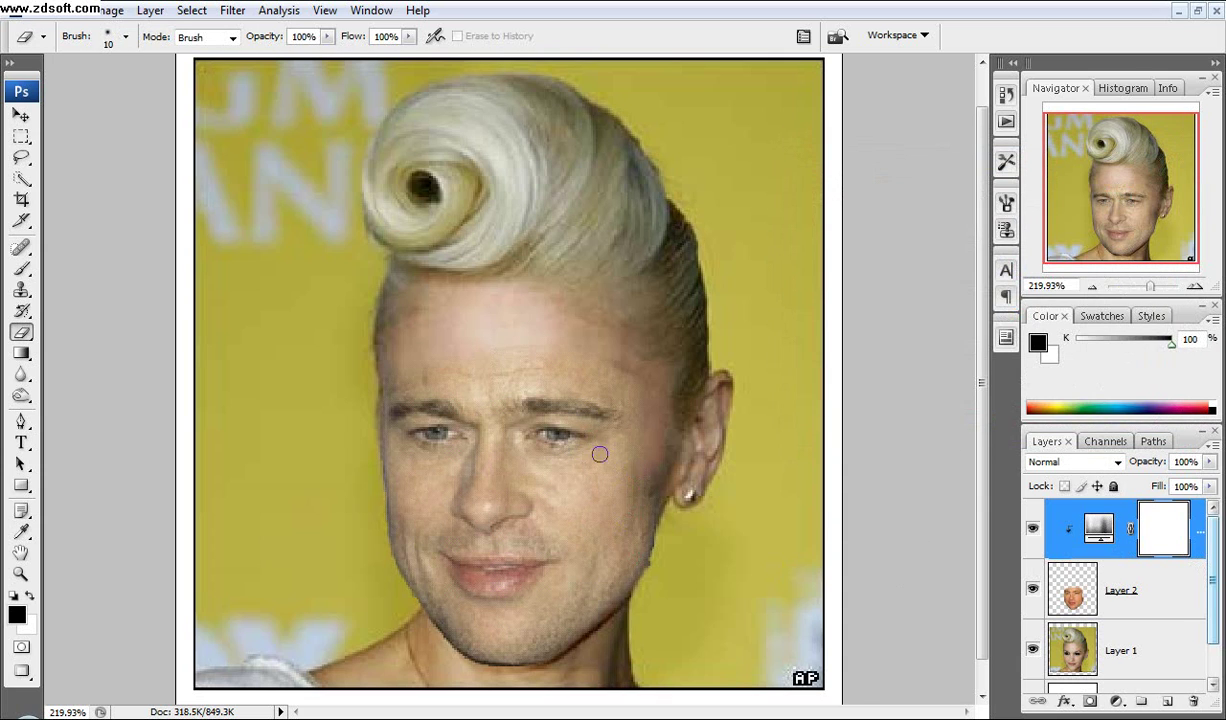
{"action": "left_click", "coordinate": [82, 11]}
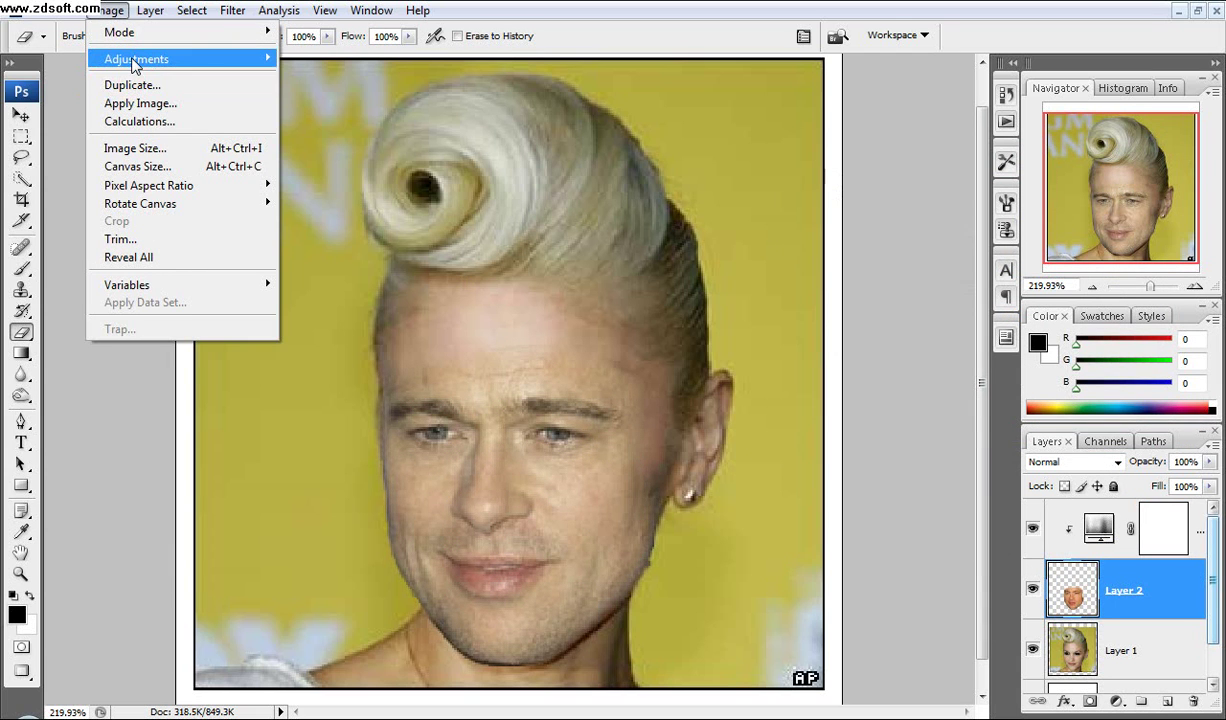
{"action": "mouse_move", "coordinate": [135, 63]}
{"action": "left_click", "coordinate": [328, 126]}
{"action": "left_click_drag", "start_coordinate": [860, 135], "coordinate": [926, 152]}
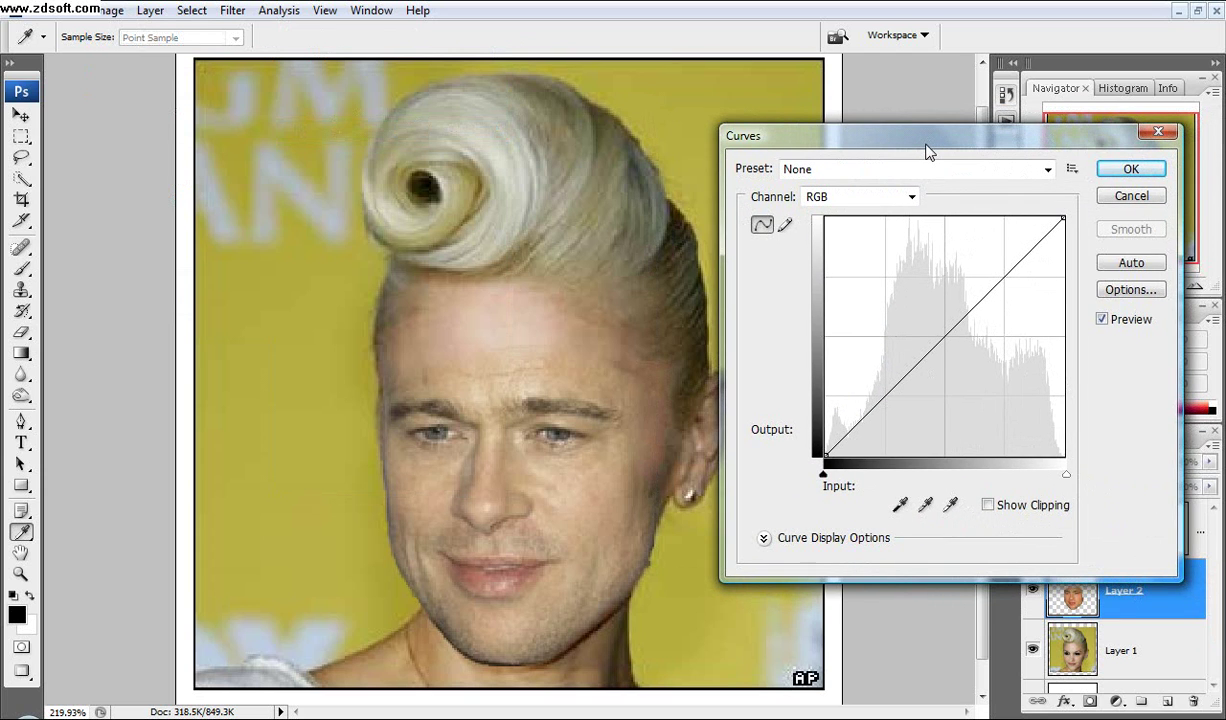
{"action": "left_click", "coordinate": [1131, 196]}
- Apply a Curves adjustment to Layer 2 with points at input 198, output 208 and input 86, output 72
{"action": "left_click", "coordinate": [110, 10]}
{"action": "mouse_move", "coordinate": [212, 68]}
{"action": "left_click", "coordinate": [325, 131]}
{"action": "mouse_move", "coordinate": [483, 330]}
{"action": "left_mouse_down"}
{"action": "mouse_move", "coordinate": [511, 371]}
{"action": "mouse_move", "coordinate": [491, 414]}
{"action": "mouse_move", "coordinate": [434, 429]}
{"action": "mouse_move", "coordinate": [440, 414]}
{"action": "mouse_move", "coordinate": [464, 440]}
{"action": "left_mouse_up"}
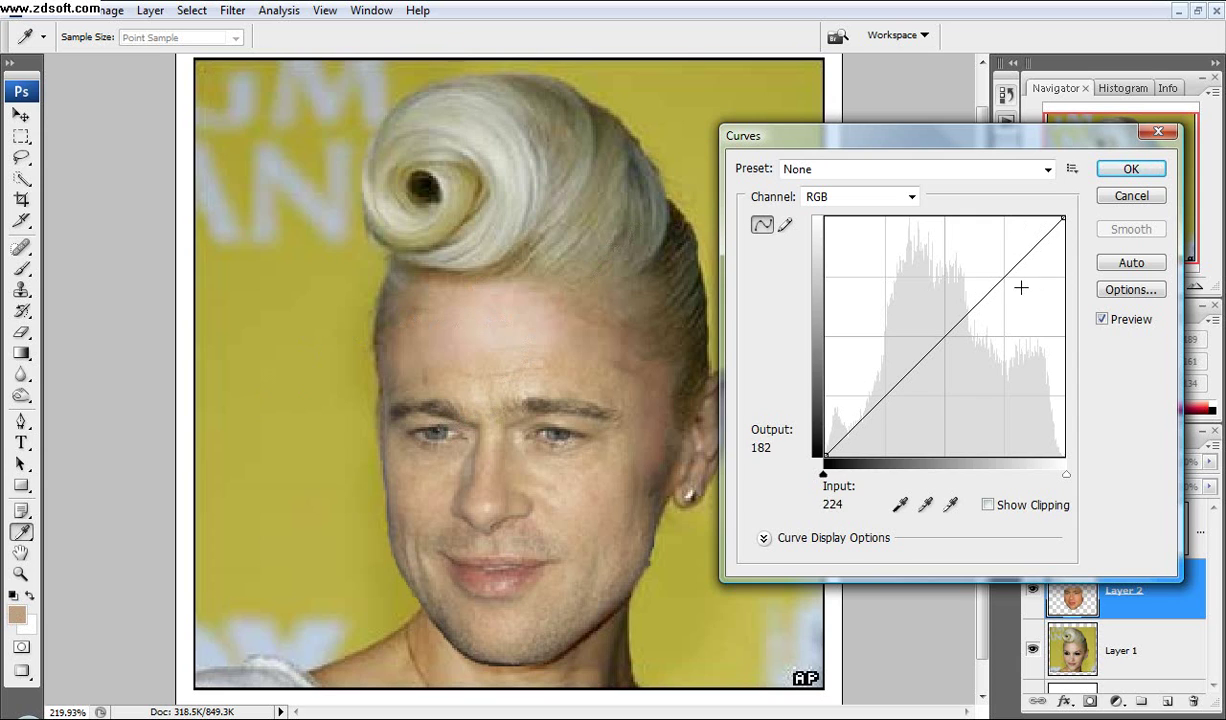
{"action": "left_click_drag", "start_coordinate": [575, 600], "coordinate": [573, 596]}
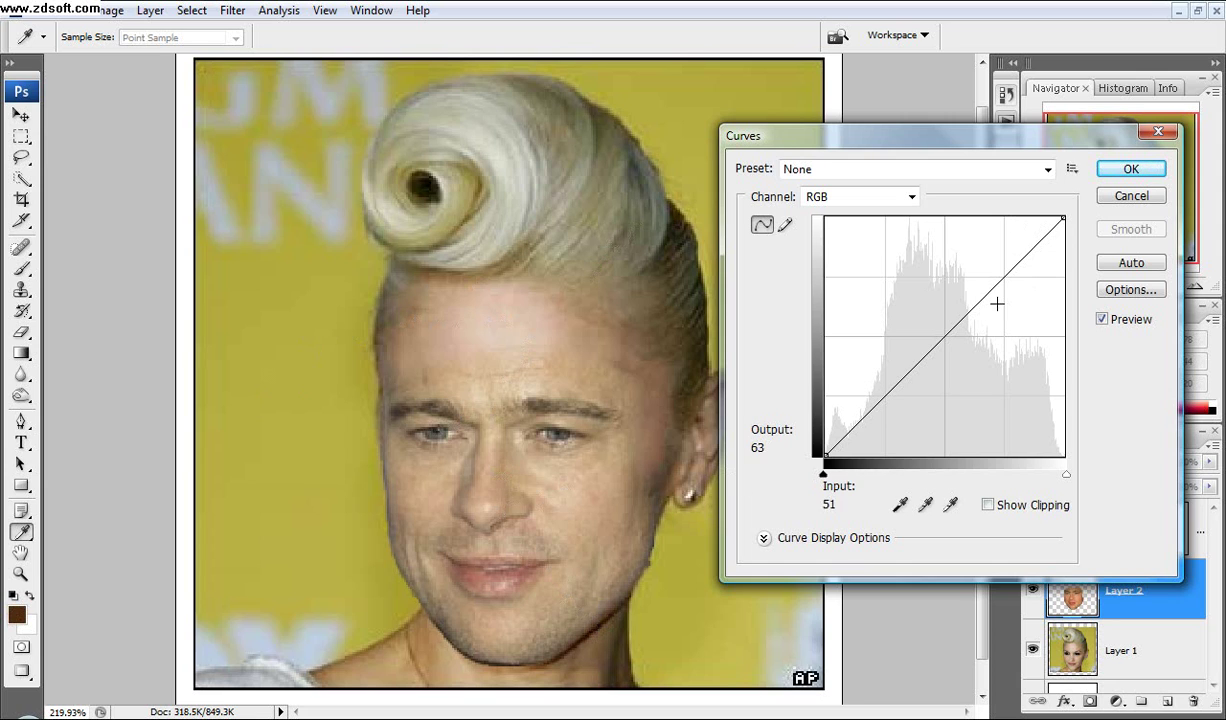
{"action": "left_click_drag", "start_coordinate": [1018, 261], "coordinate": [1016, 250]}
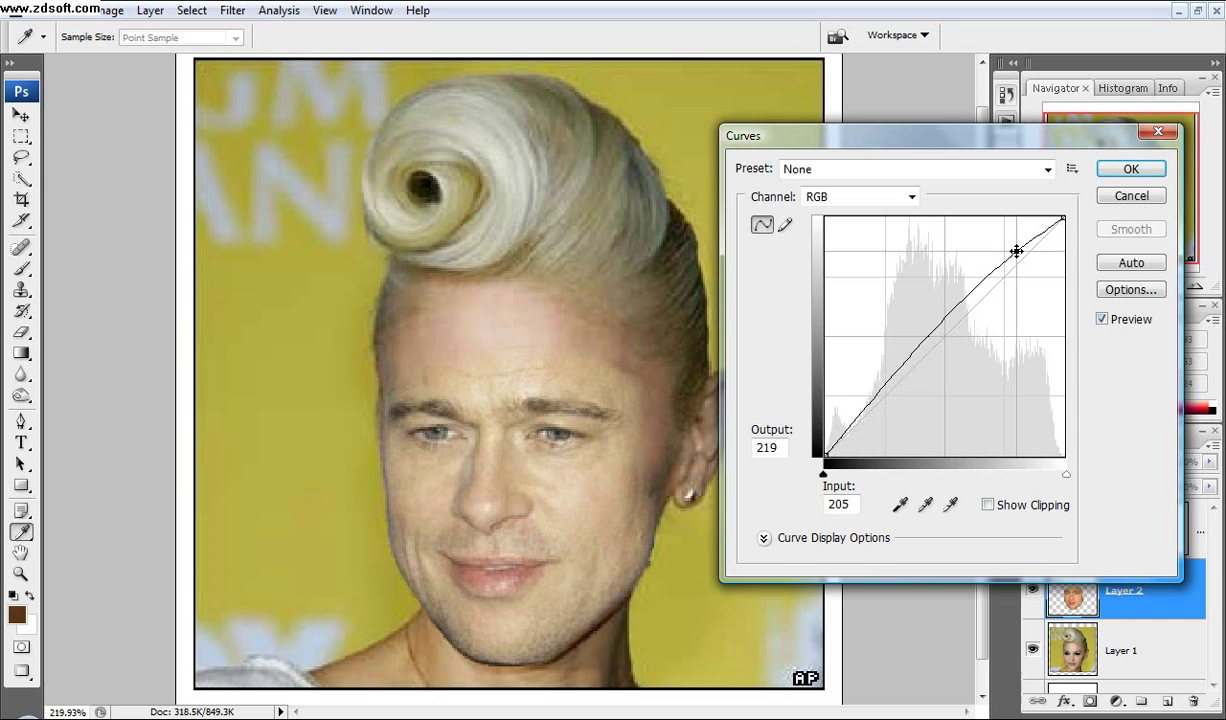
{"action": "left_click_drag", "start_coordinate": [909, 361], "coordinate": [911, 386]}
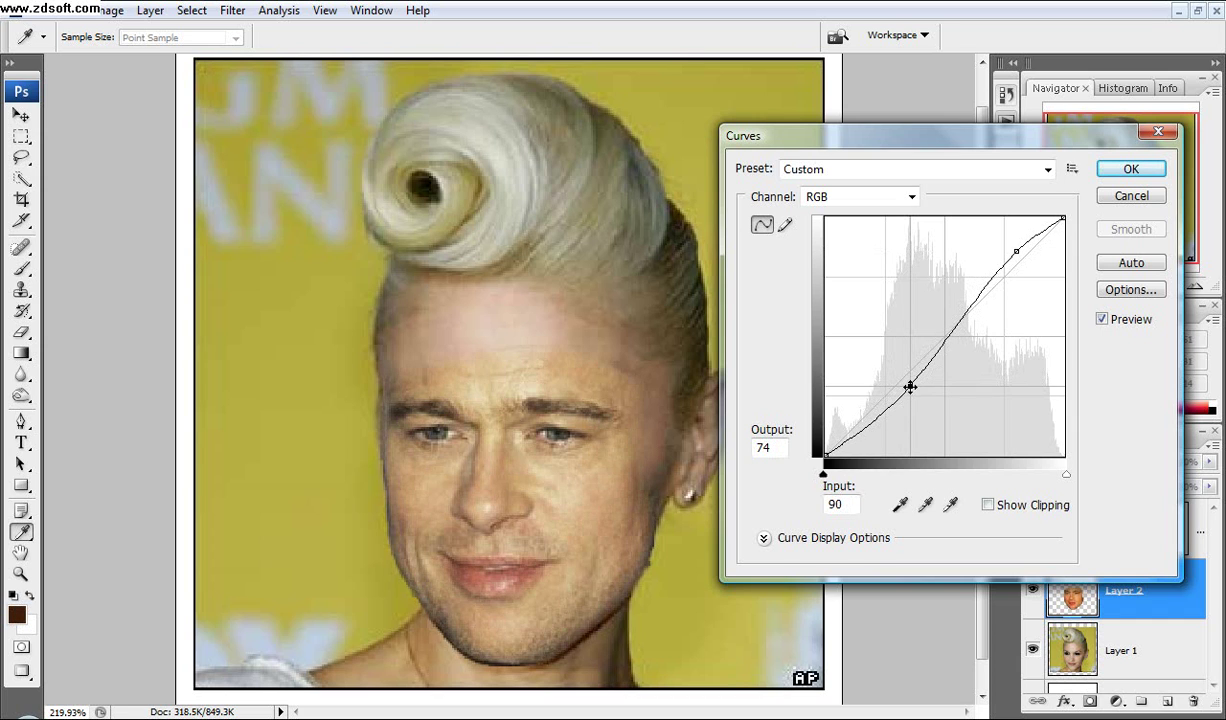
{"action": "left_click_drag", "start_coordinate": [1016, 251], "coordinate": [1011, 261]}
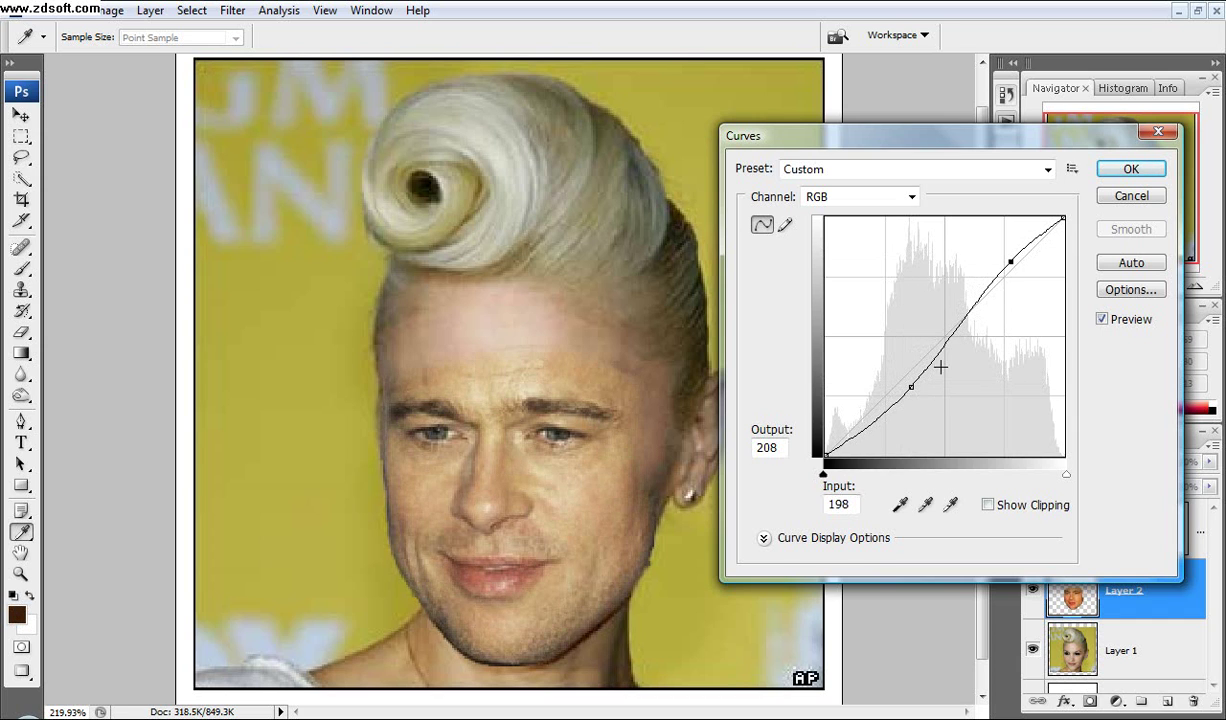
{"action": "left_click_drag", "start_coordinate": [910, 390], "coordinate": [905, 388]}
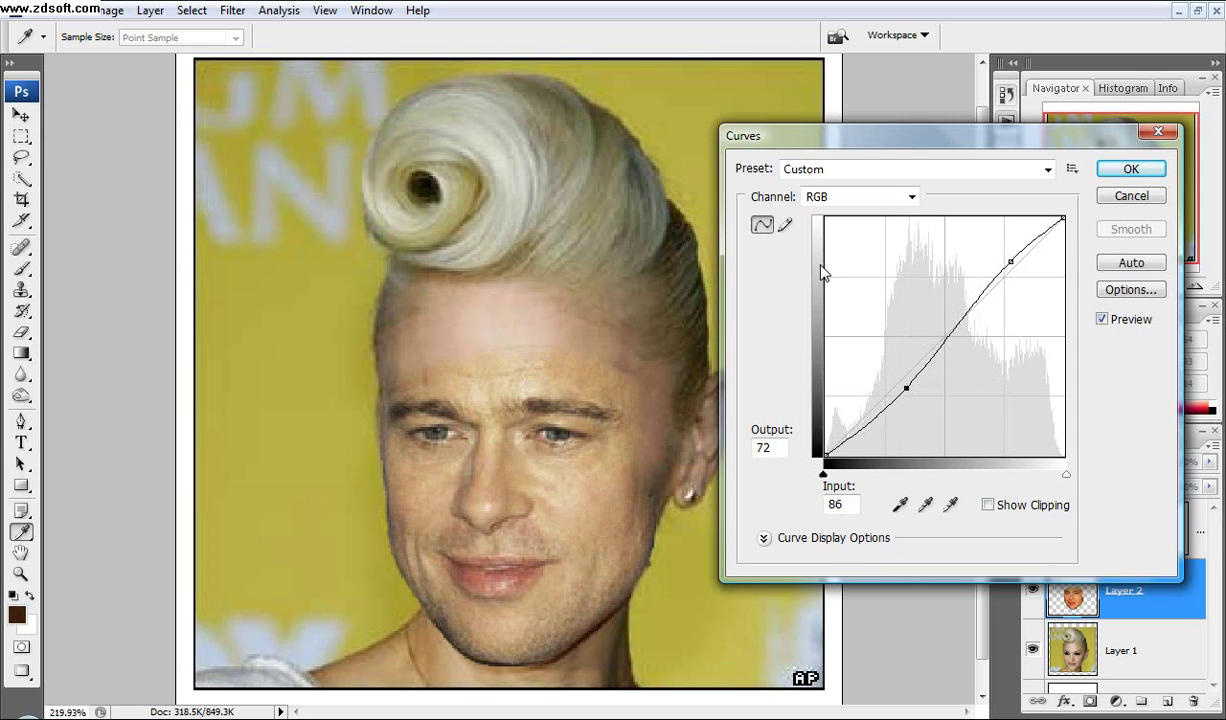
{"action": "left_click", "coordinate": [1135, 171]}
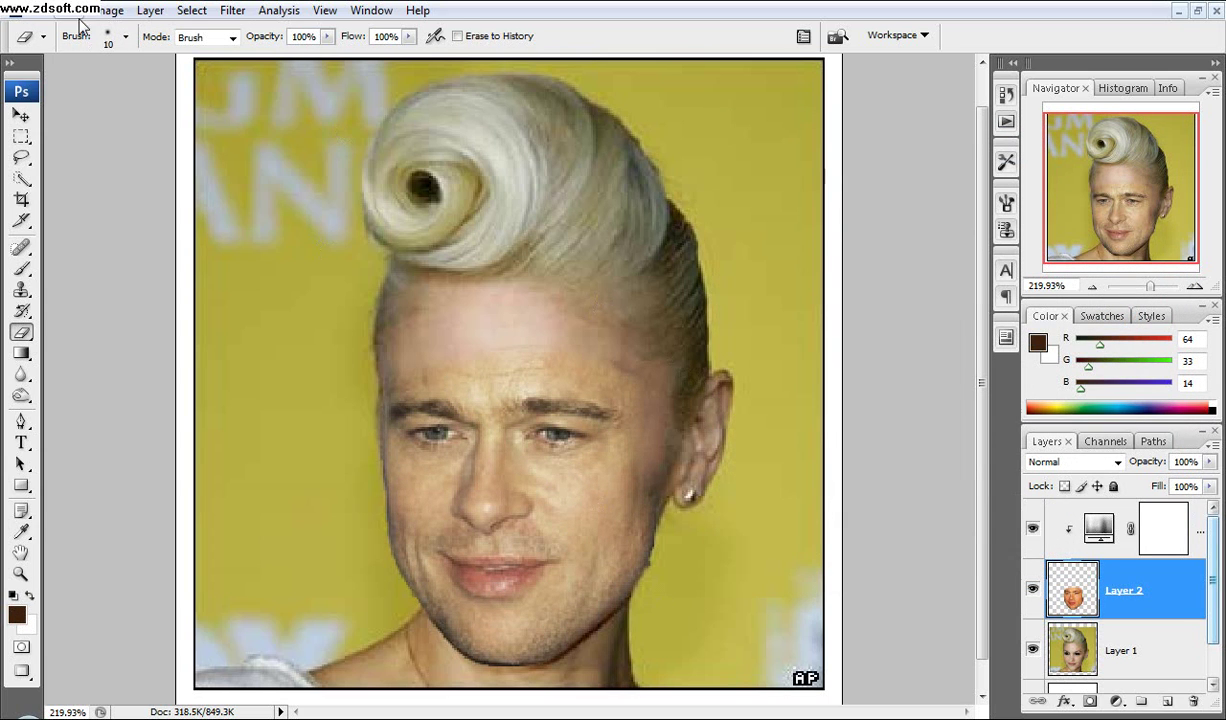
- Apply Brightness/Contrast to Layer 2 with Brightness 0 and Contrast -50
{"action": "left_click", "coordinate": [110, 10]}
{"action": "mouse_move", "coordinate": [254, 64]}
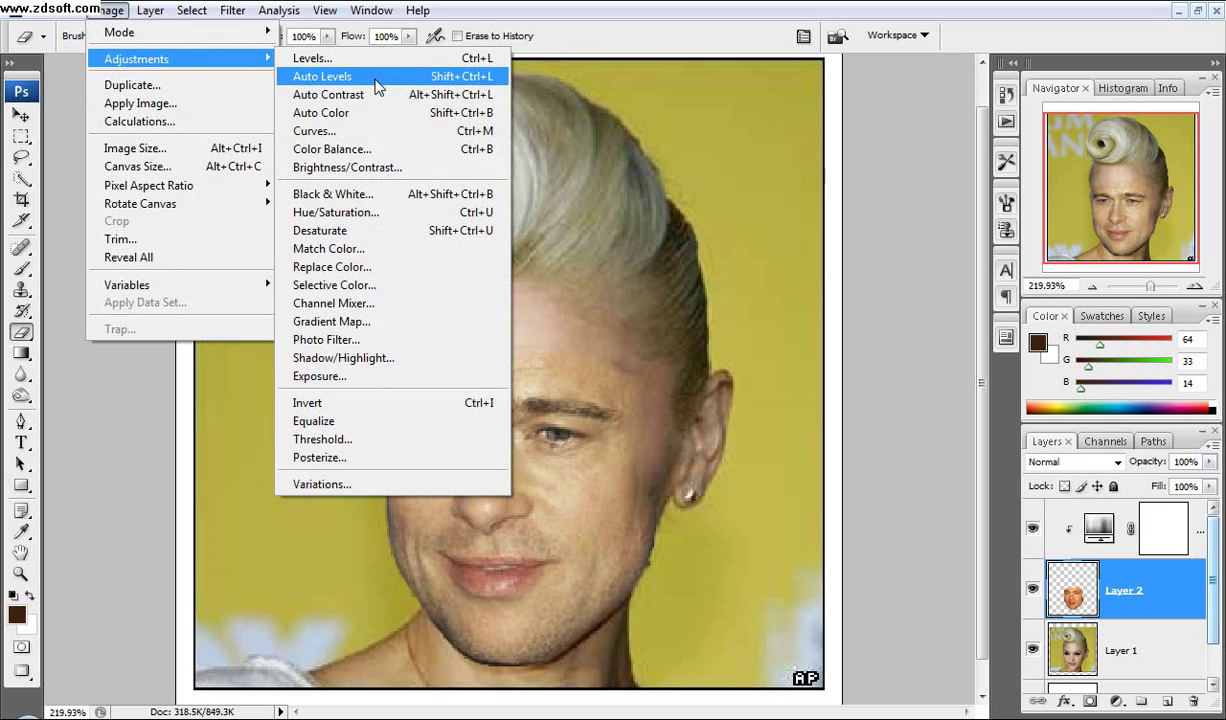
{"action": "left_click", "coordinate": [370, 168]}
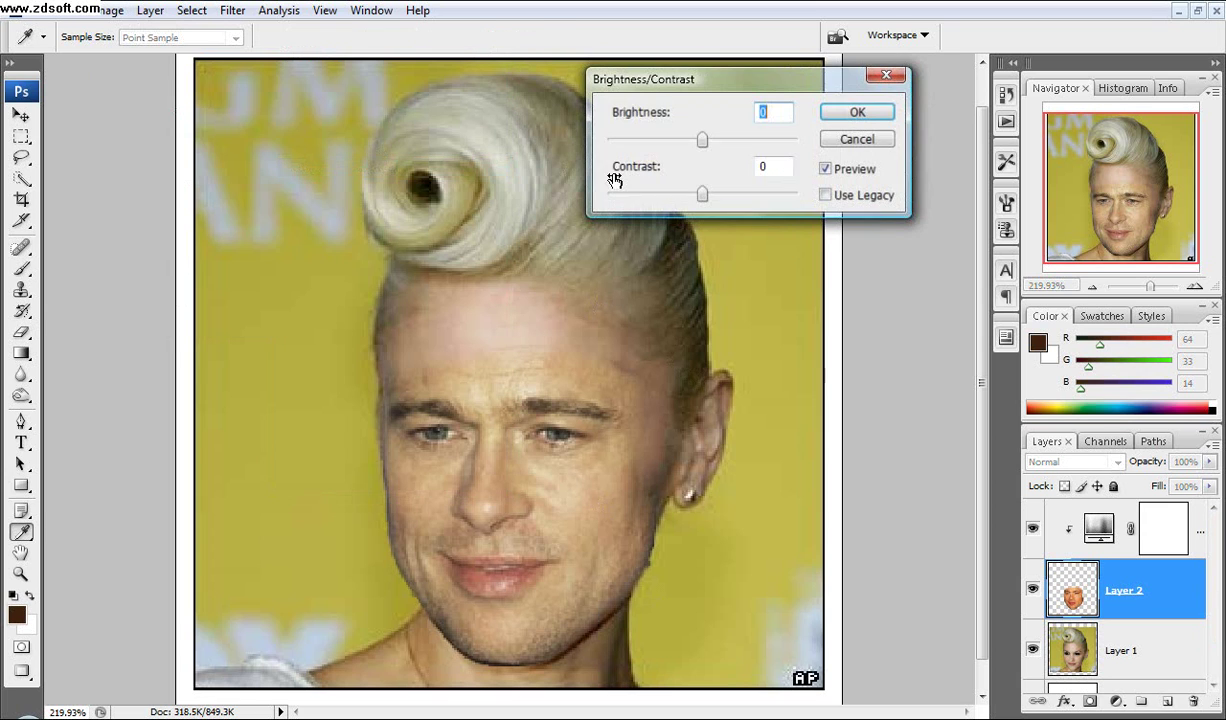
{"action": "left_click_drag", "start_coordinate": [705, 197], "coordinate": [537, 193]}
{"action": "mouse_move", "coordinate": [697, 142]}
{"action": "left_mouse_down"}
{"action": "mouse_move", "coordinate": [712, 142]}
{"action": "mouse_move", "coordinate": [684, 142]}
{"action": "mouse_move", "coordinate": [705, 140]}
{"action": "left_mouse_up"}
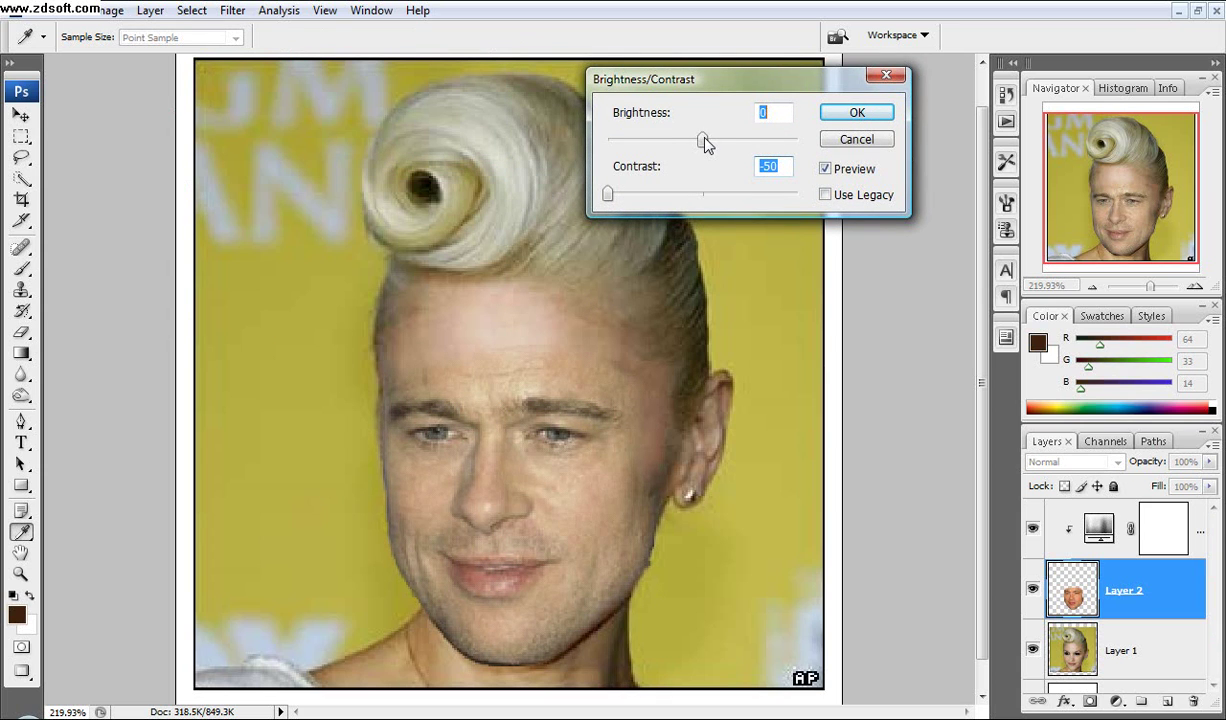
{"action": "left_click", "coordinate": [855, 114]}
- Darken the cheek and jaw below the ear on Layer 2 with a 15 px Burn tool, Highlights at 35% exposure, following the woman's shading
{"action": "key", "text": "e"}
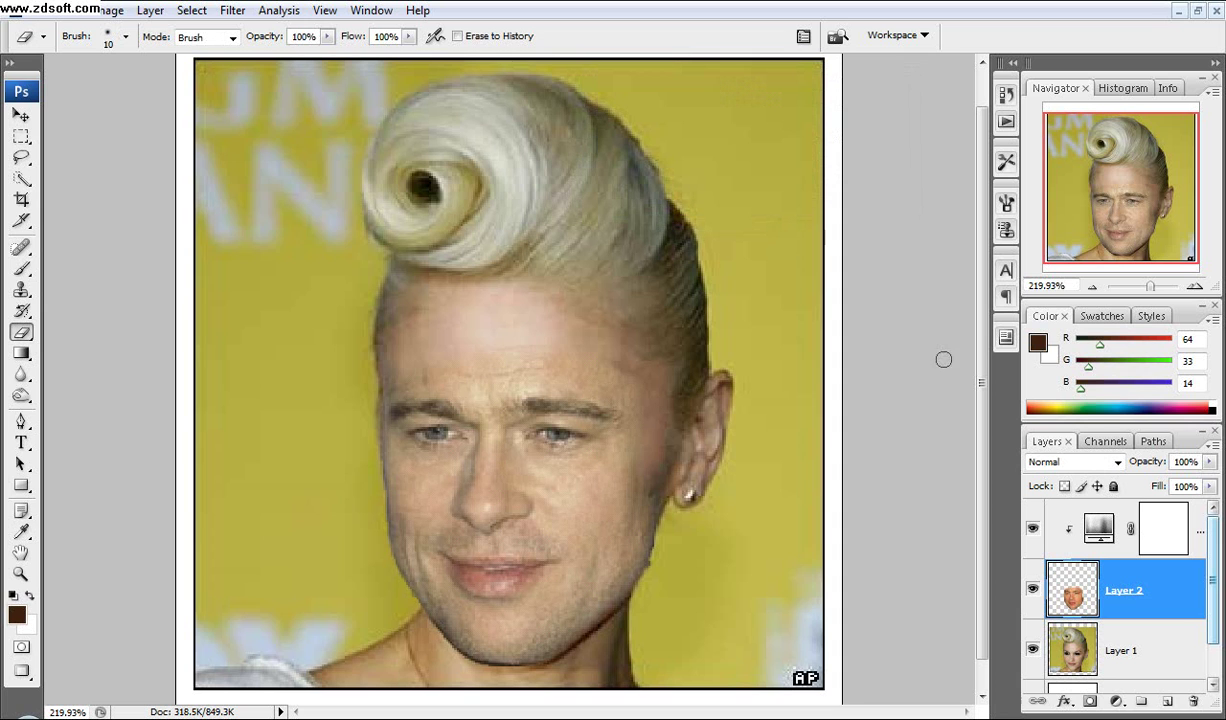
{"action": "scroll", "coordinate": [250, 327], "scroll_direction": "up", "scroll_amount": 4}
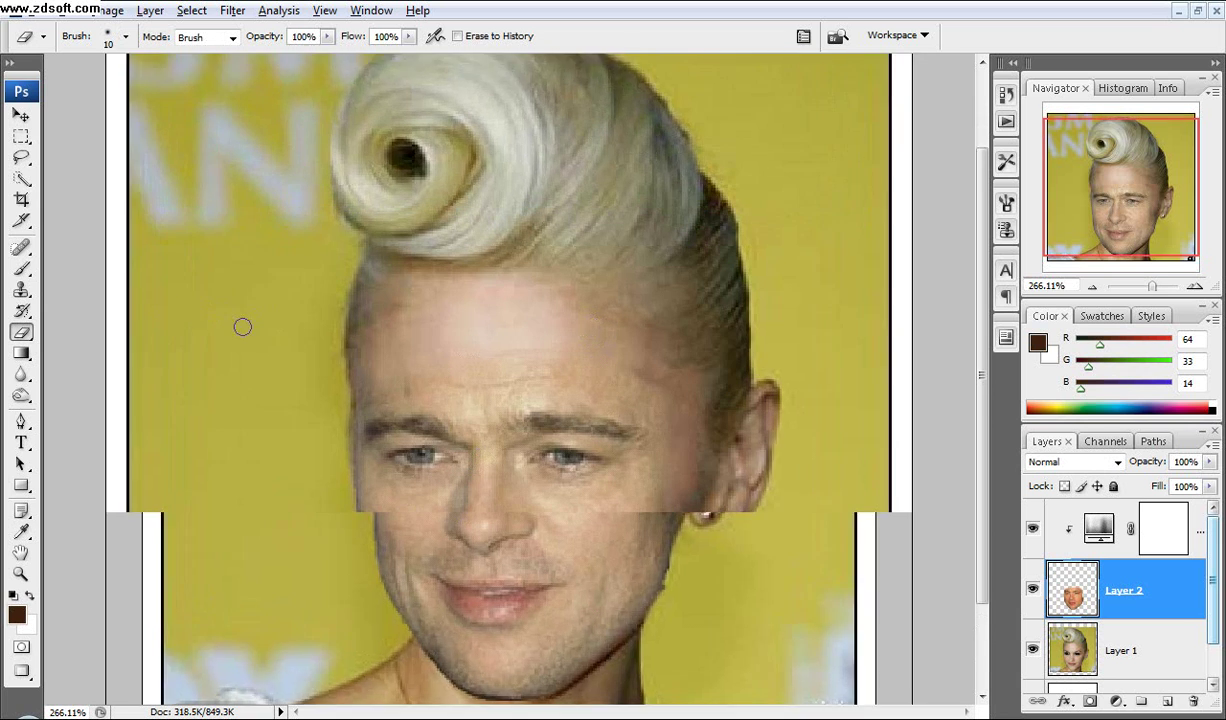
{"action": "left_click_drag", "start_coordinate": [341, 396], "coordinate": [309, 256]}
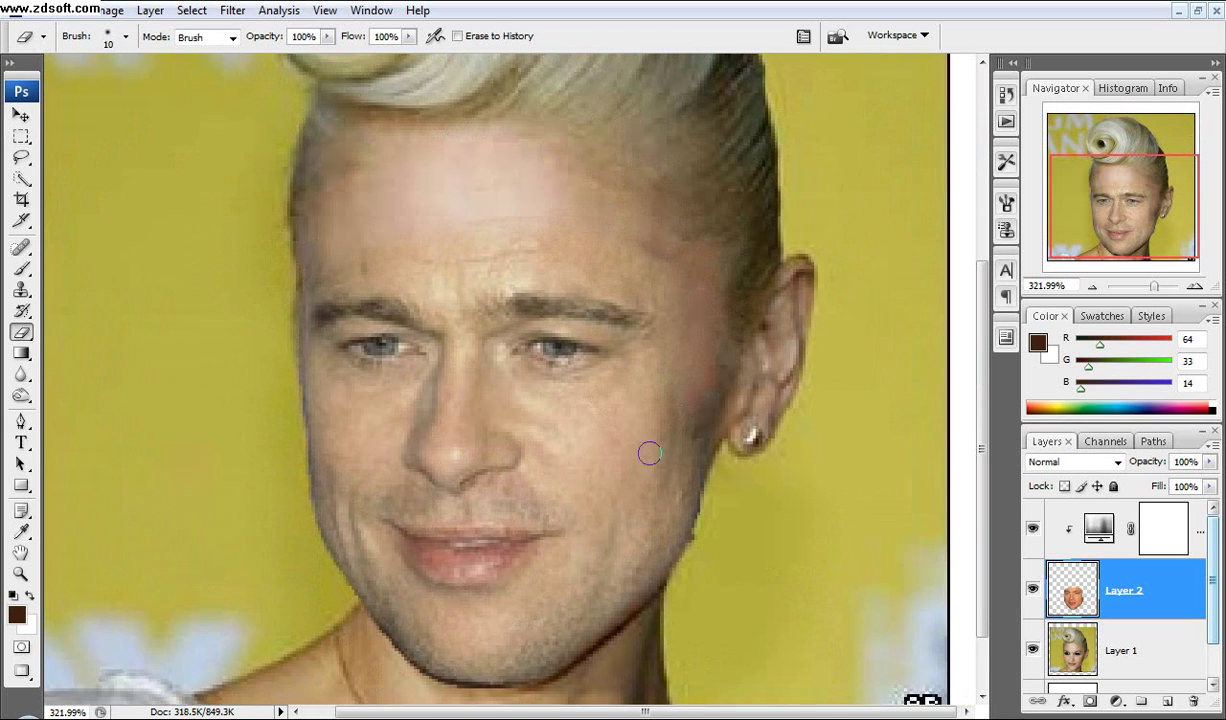
{"action": "left_click", "coordinate": [21, 395]}
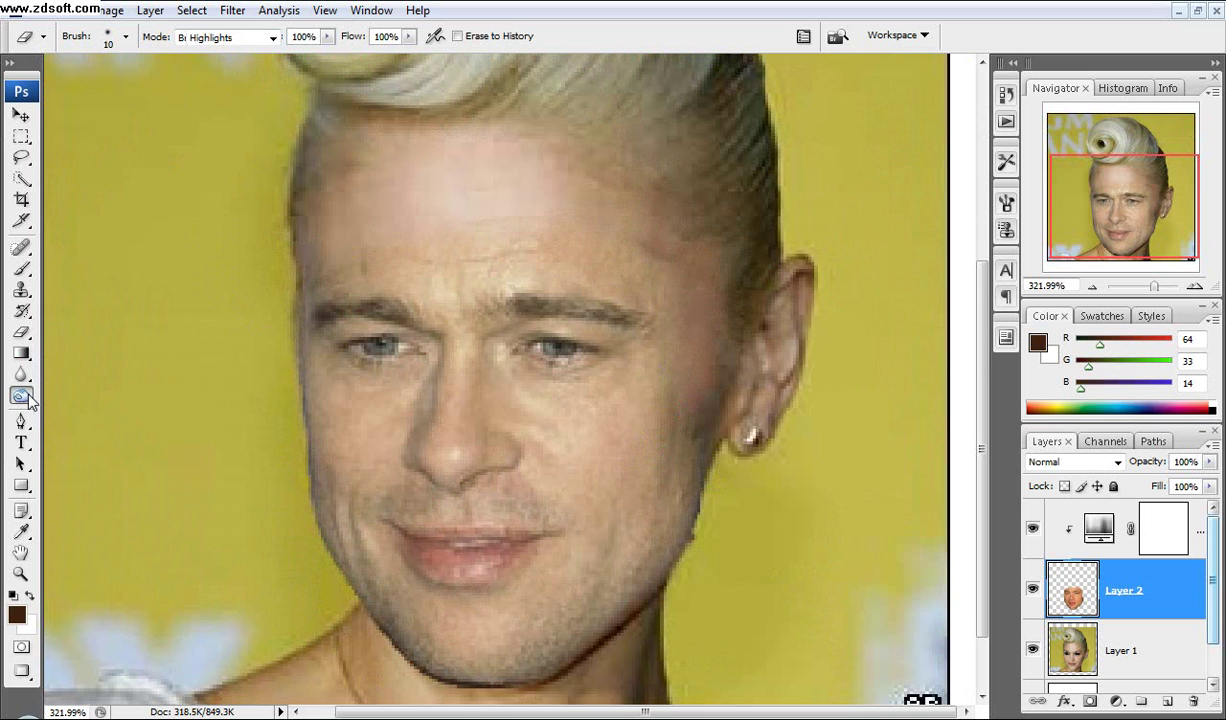
{"action": "left_click", "coordinate": [82, 392]}
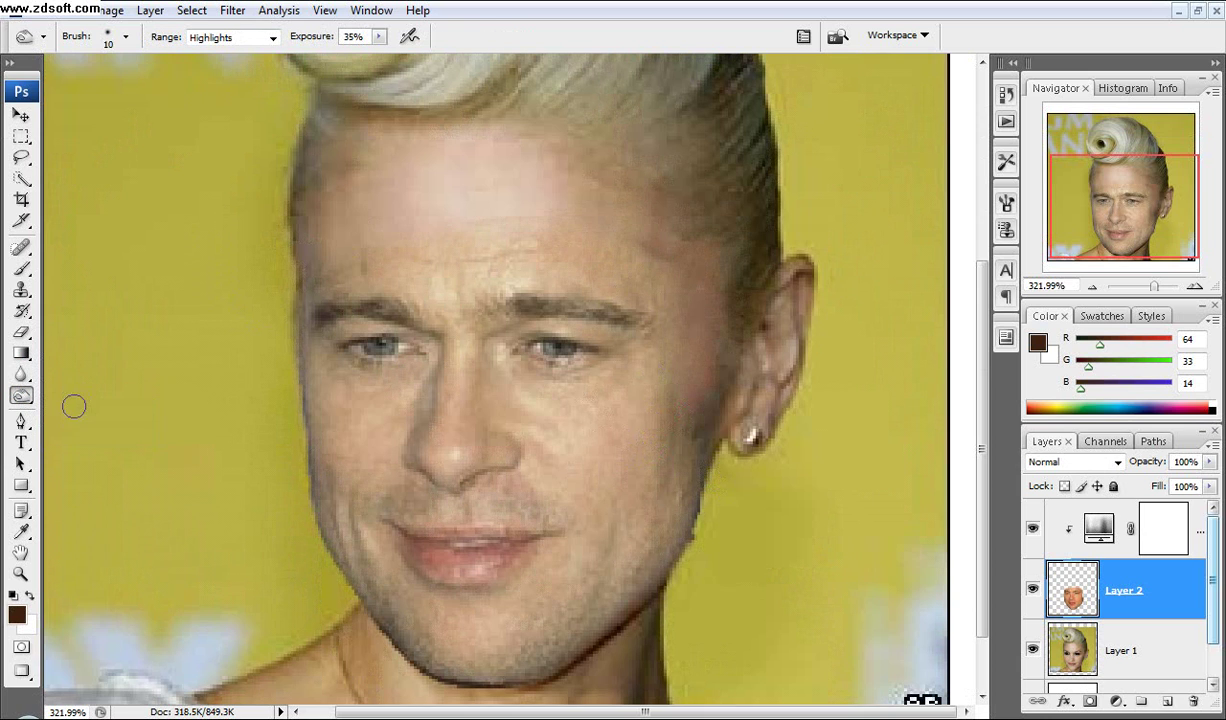
{"action": "left_click", "coordinate": [1033, 589]}
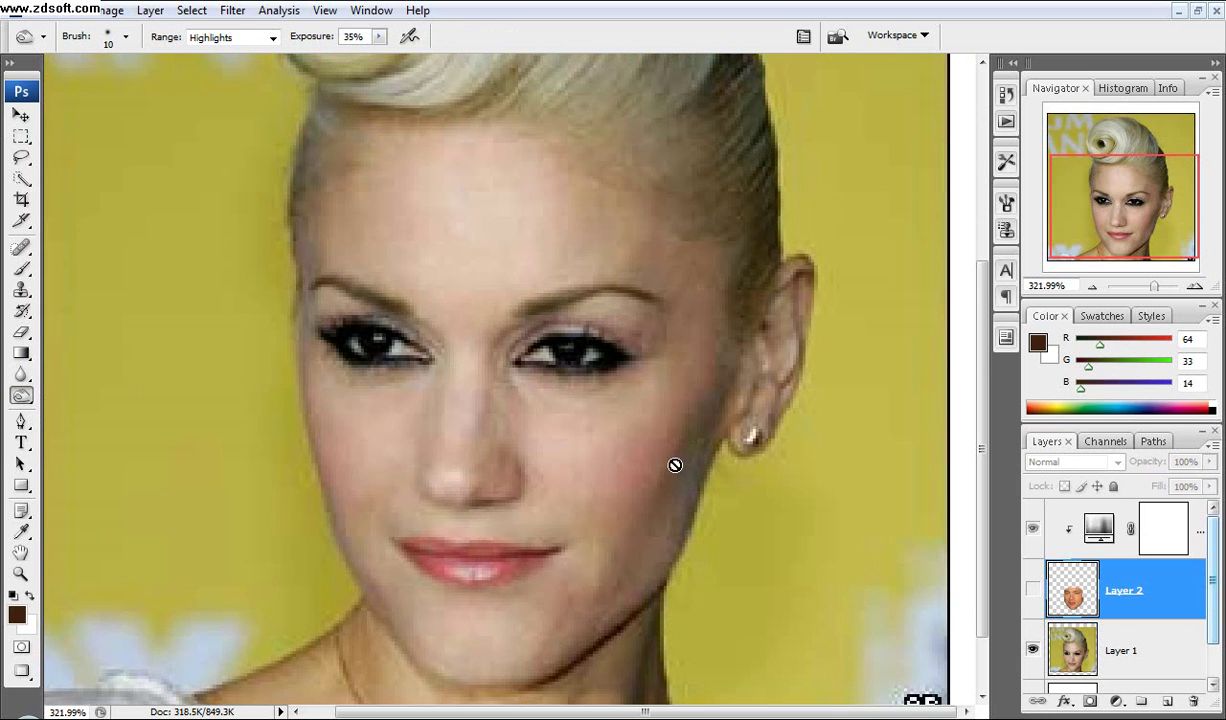
{"action": "left_click", "coordinate": [1033, 591]}
{"action": "left_click_drag", "start_coordinate": [1146, 462], "coordinate": [1050, 460]}
{"action": "key", "text": "bracketright"}
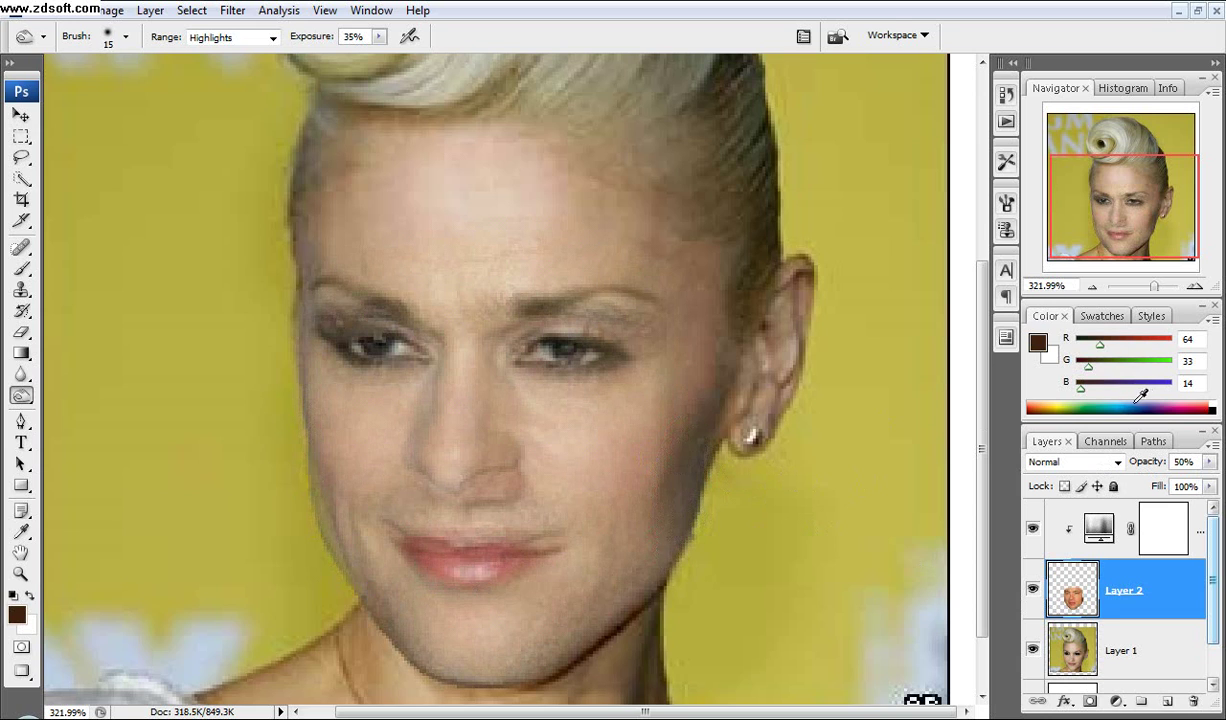
{"action": "left_click_drag", "start_coordinate": [1137, 463], "coordinate": [1192, 463]}
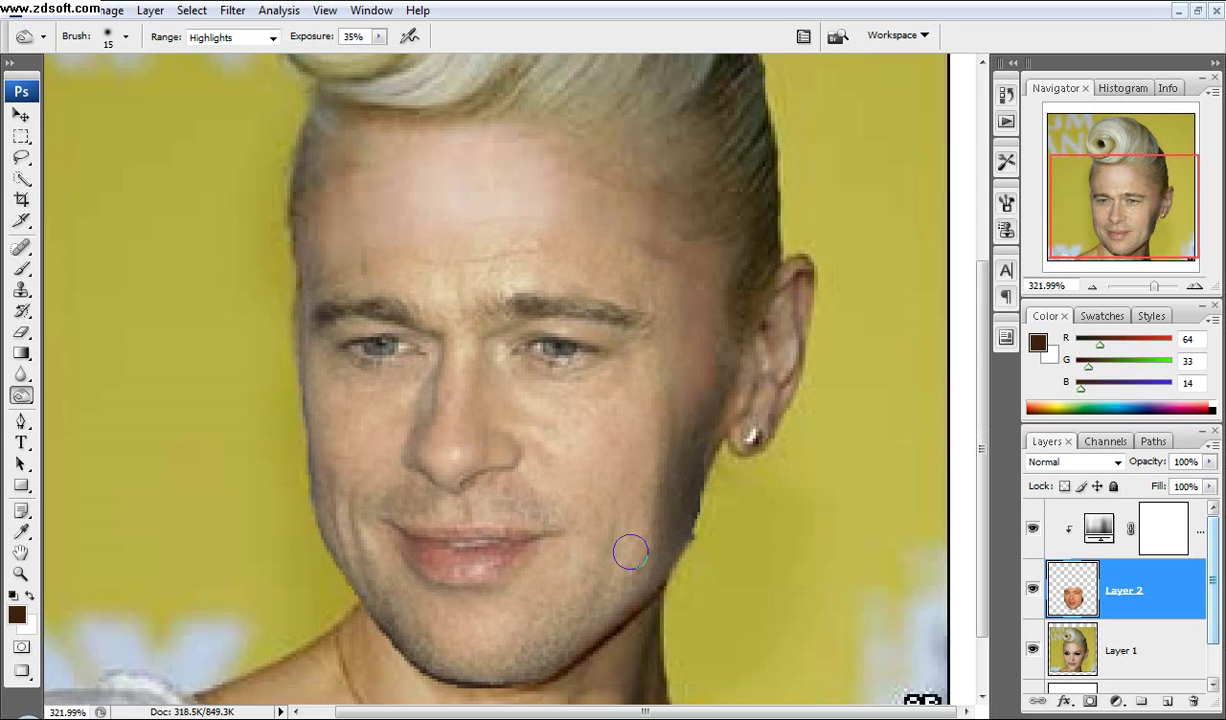
- Darken the outer edge of the opposite cheek on Layer 2 with the 15 px Burn tool
{"action": "left_click_drag", "start_coordinate": [330, 481], "coordinate": [372, 461]}
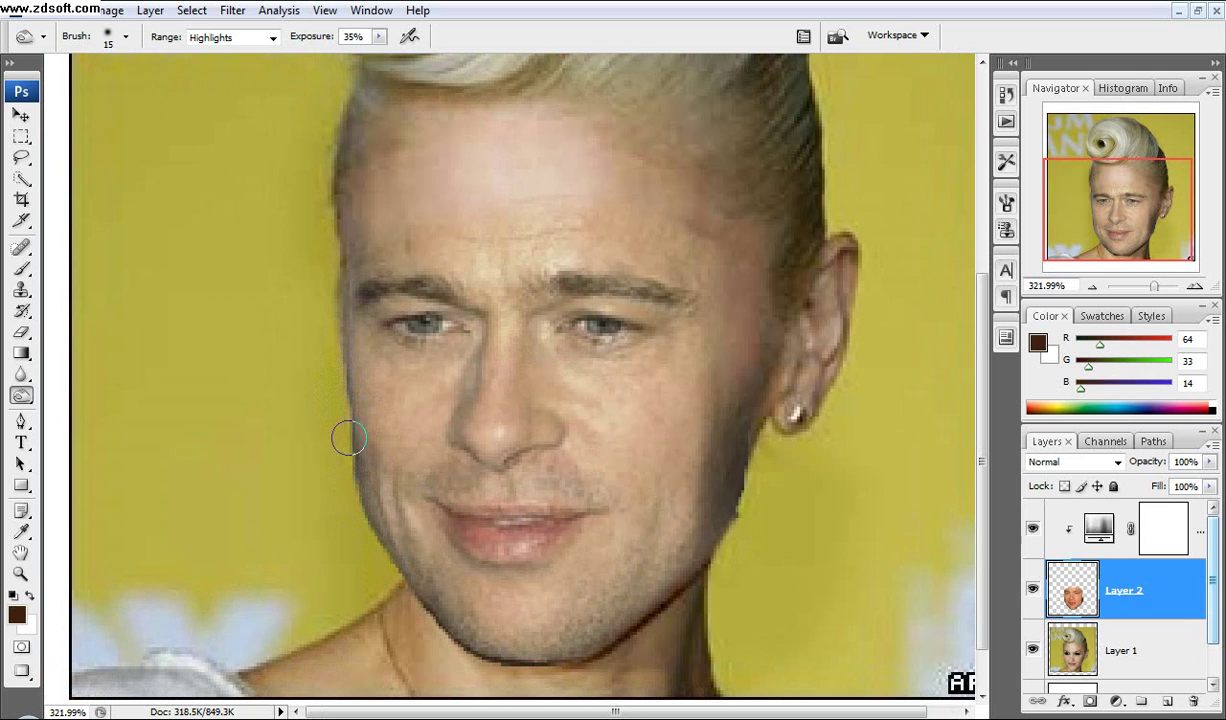
{"action": "scroll", "coordinate": [288, 420], "scroll_direction": "down", "scroll_amount": 3}
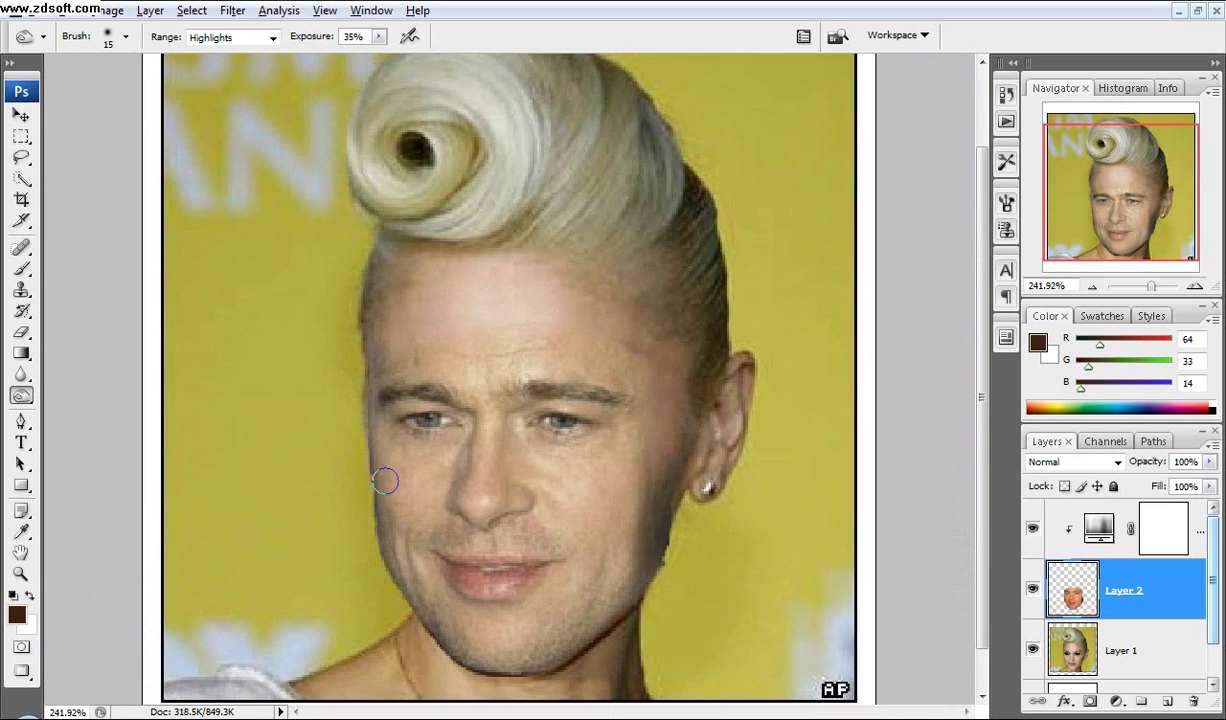
{"action": "scroll", "coordinate": [385, 481], "scroll_direction": "down", "scroll_amount": 1}
{"action": "left_click_drag", "start_coordinate": [334, 454], "coordinate": [370, 453]}
{"action": "scroll", "coordinate": [338, 408], "scroll_direction": "up", "scroll_amount": 1}
{"action": "key", "text": "alt+space"}
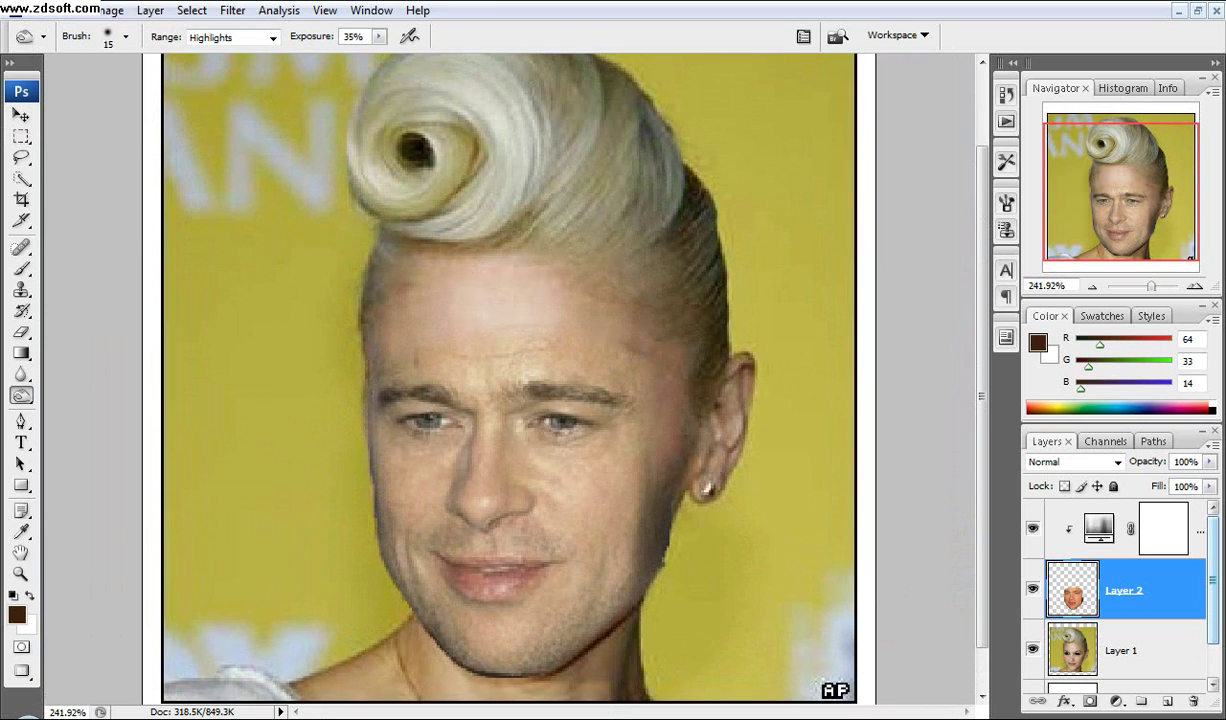
- Soften the forehead edge of the man's face on Layer 2 using a 40 px eraser at 42% opacity
{"action": "scroll", "coordinate": [282, 317], "scroll_direction": "up", "scroll_amount": 2}
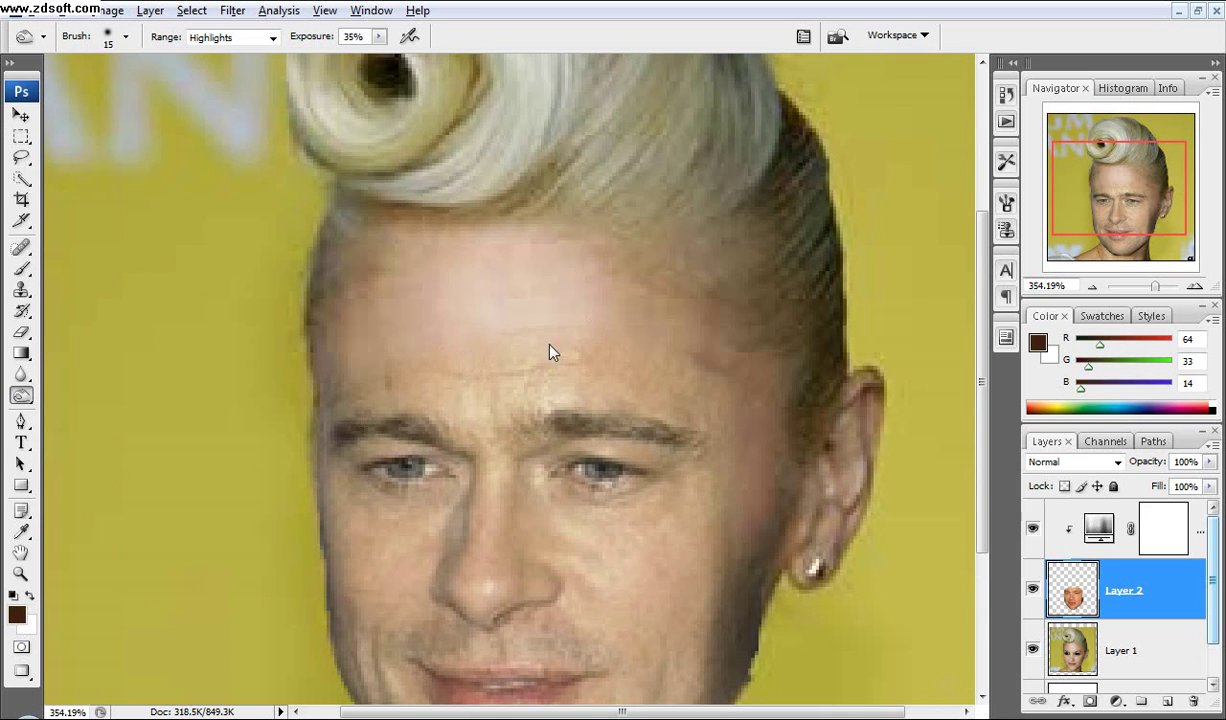
{"action": "left_click", "coordinate": [20, 334]}
{"action": "key", "text": "bracketright"}
{"action": "key", "text": "bracketright"}
{"action": "key", "text": "bracketright"}
{"action": "key", "text": "bracketright"}
{"action": "right_click", "coordinate": [173, 325]}
{"action": "left_click", "coordinate": [170, 225]}
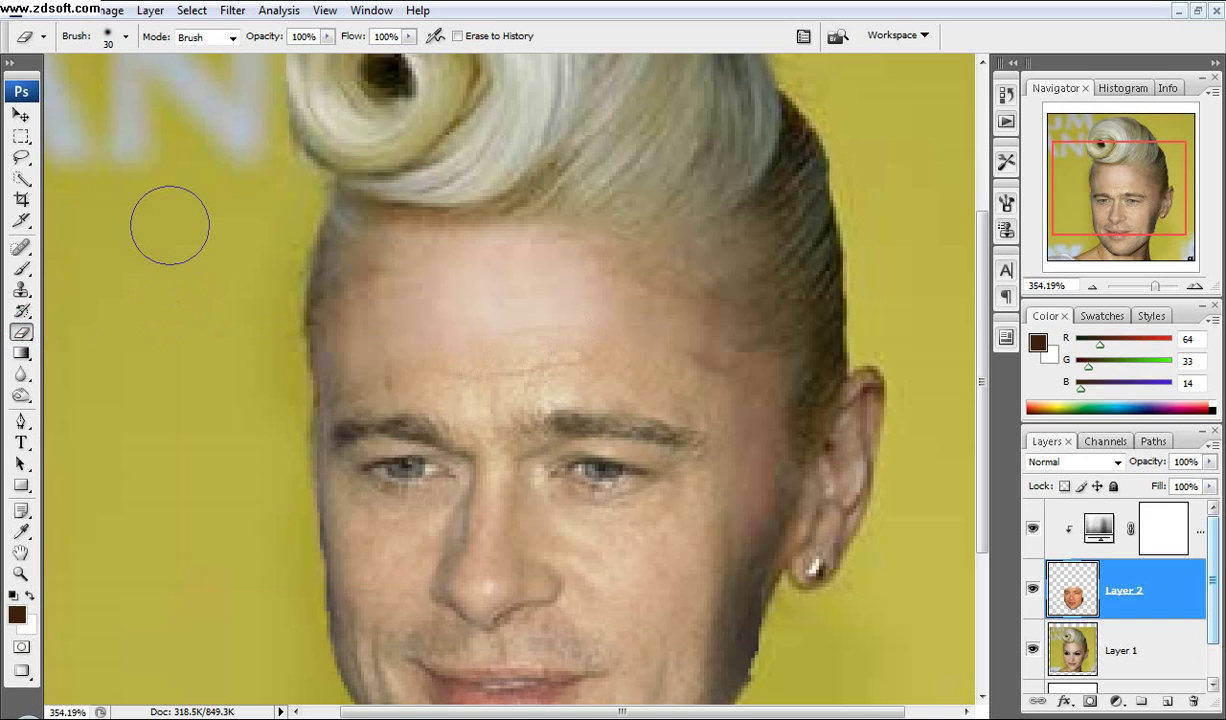
{"action": "key", "text": "bracketright"}
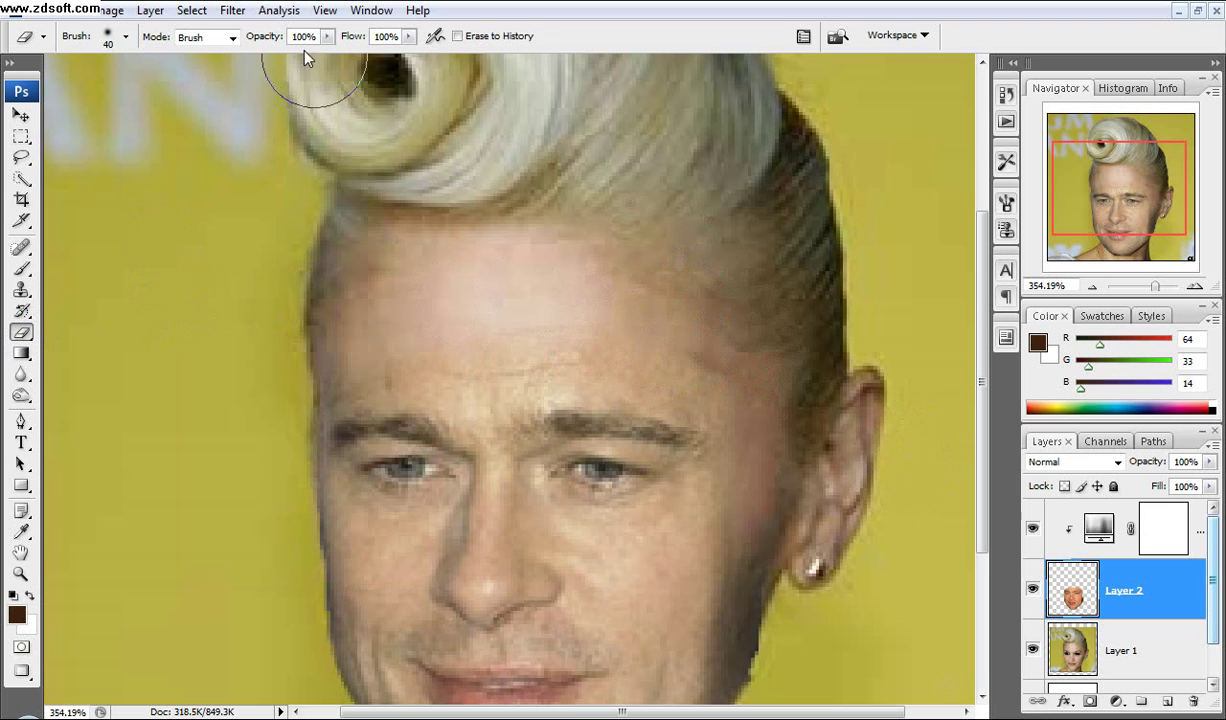
{"action": "left_click_drag", "start_coordinate": [268, 38], "coordinate": [208, 38]}
{"action": "mouse_move", "coordinate": [729, 335]}
{"action": "left_mouse_down"}
{"action": "mouse_move", "coordinate": [689, 315]}
{"action": "mouse_move", "coordinate": [574, 302]}
{"action": "mouse_move", "coordinate": [458, 309]}
{"action": "mouse_move", "coordinate": [400, 330]}
{"action": "mouse_move", "coordinate": [609, 313]}
{"action": "mouse_move", "coordinate": [327, 332]}
{"action": "mouse_move", "coordinate": [621, 314]}
{"action": "mouse_move", "coordinate": [716, 358]}
{"action": "mouse_move", "coordinate": [495, 304]}
{"action": "mouse_move", "coordinate": [341, 333]}
{"action": "left_mouse_up"}
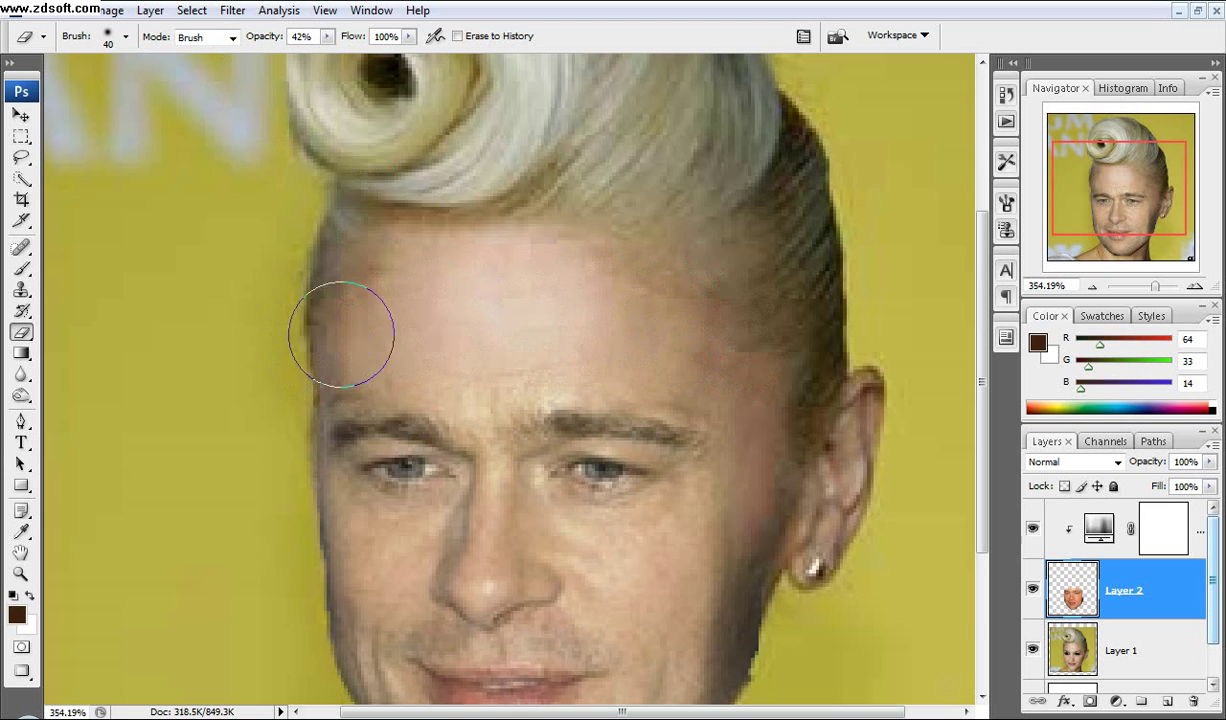
{"action": "left_click", "coordinate": [1036, 652]}
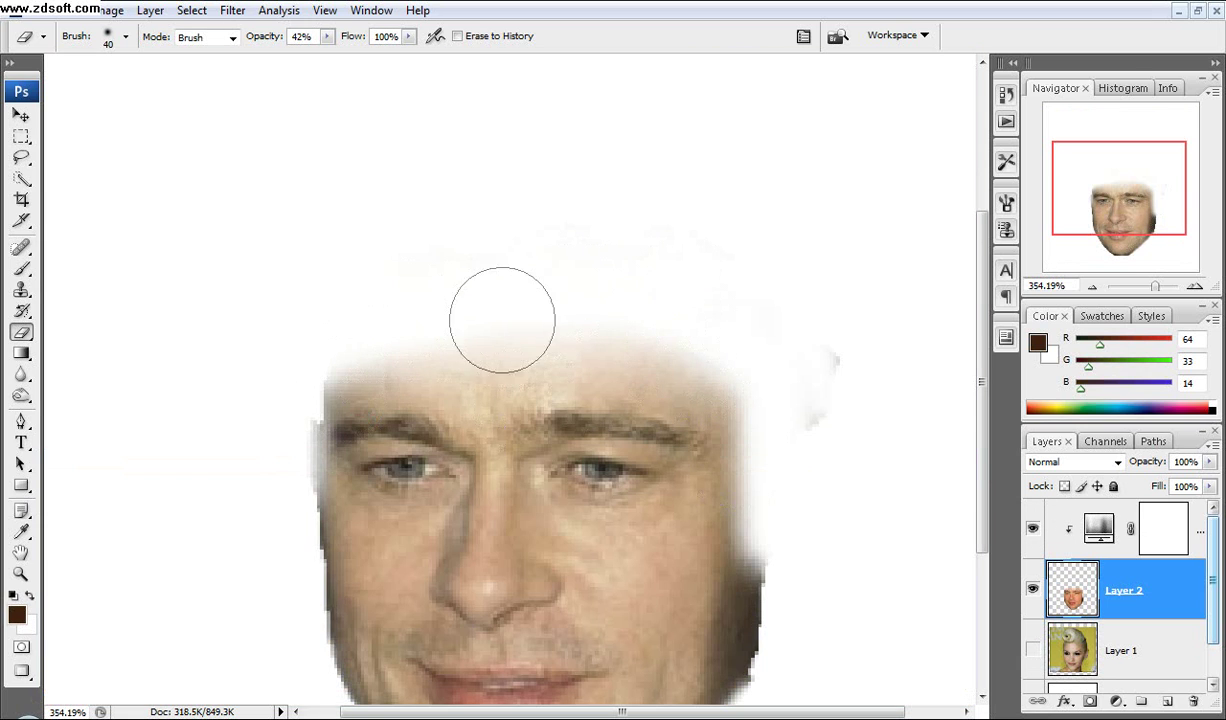
{"action": "left_click", "coordinate": [1036, 650]}
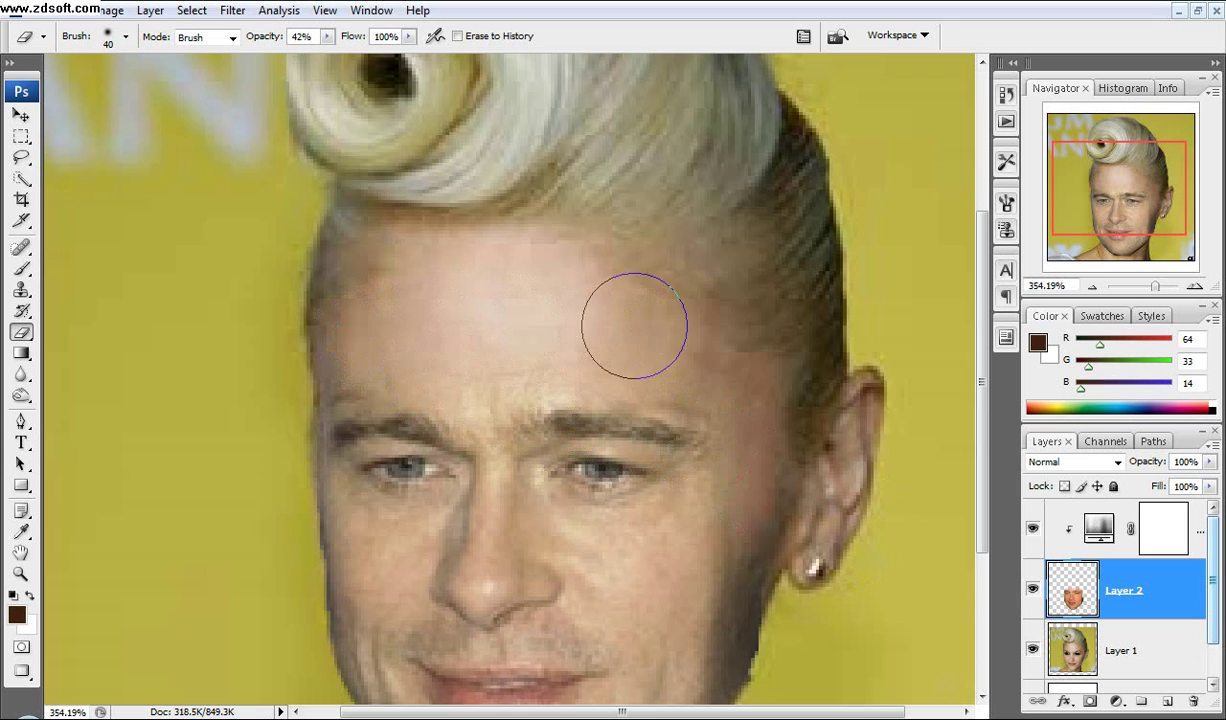
- Erase the jagged jaw edge below the ear on Layer 2 with a 10 px eraser at 42% opacity
{"action": "scroll", "coordinate": [757, 367], "scroll_direction": "down", "scroll_amount": 4}
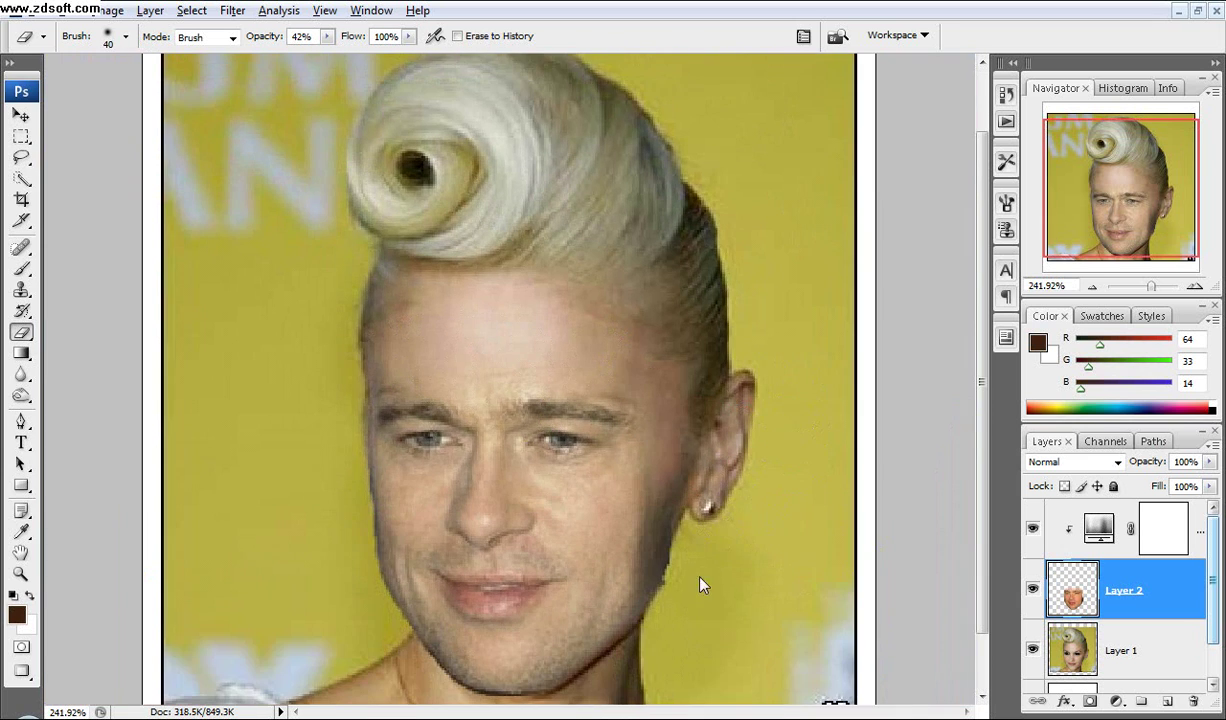
{"action": "scroll", "coordinate": [700, 583], "scroll_direction": "down", "scroll_amount": 3}
{"action": "scroll", "coordinate": [670, 410], "scroll_direction": "up", "scroll_amount": 5}
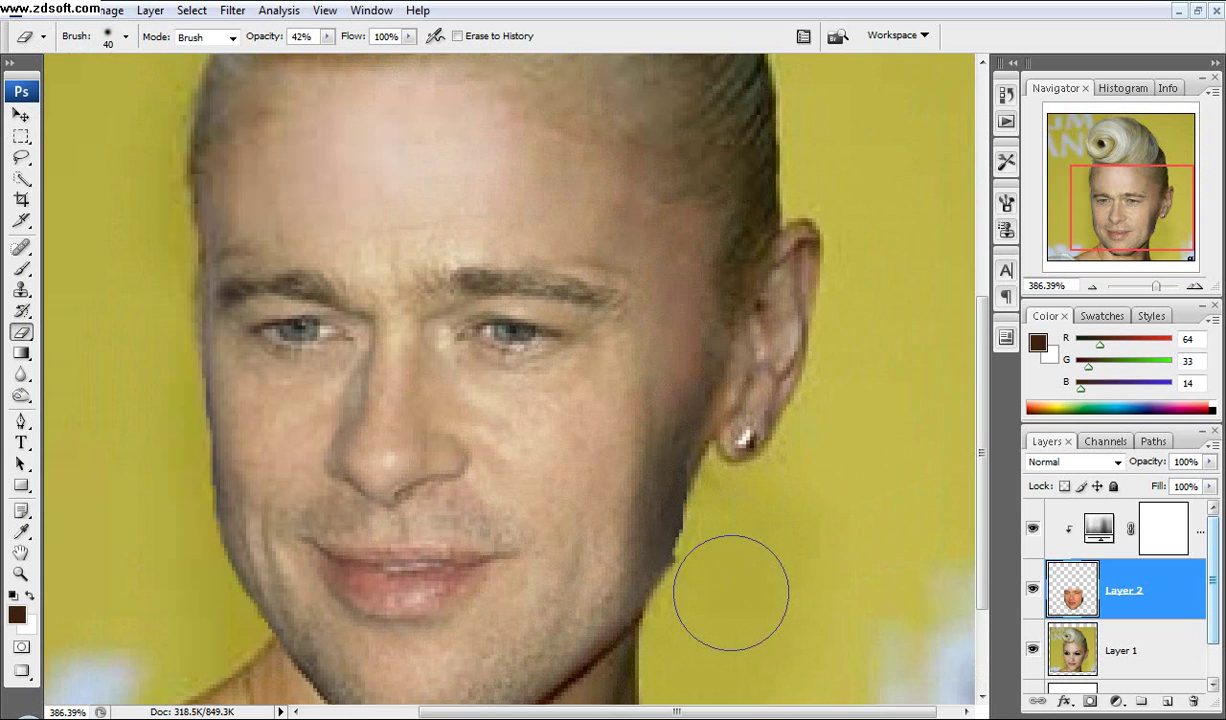
{"action": "key", "text": "bracketleft"}
{"action": "key", "text": "bracketleft"}
{"action": "key", "text": "bracketleft"}
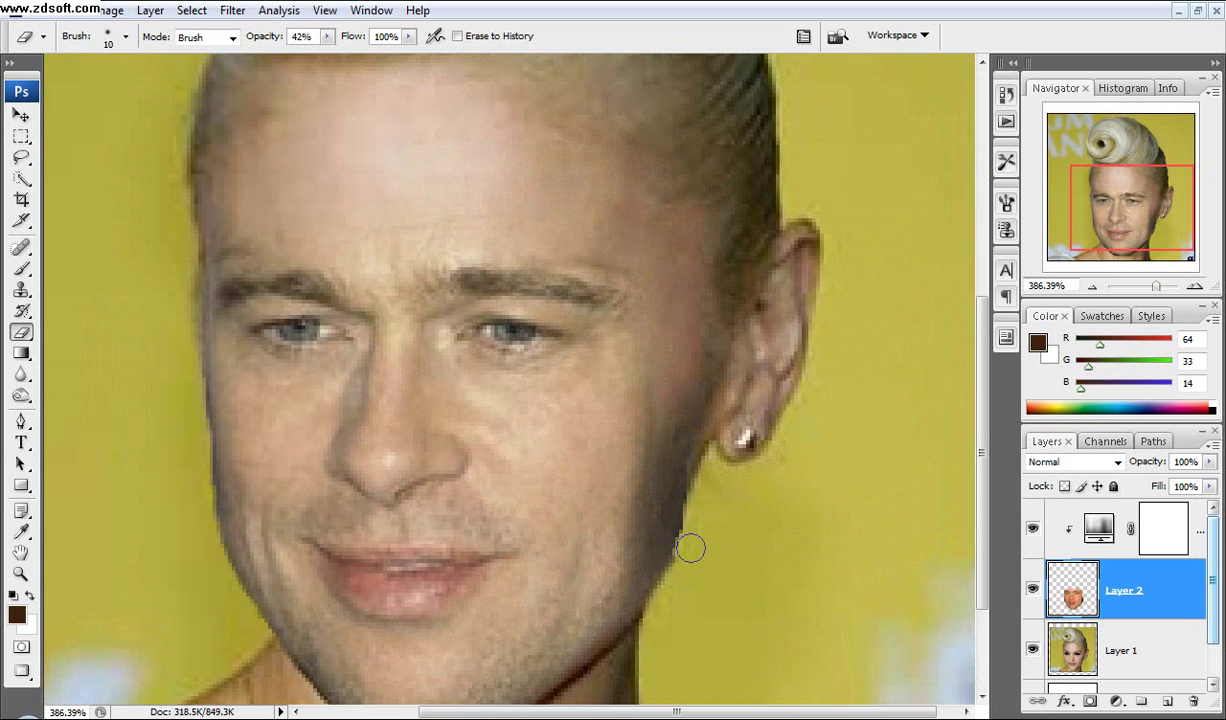
{"action": "scroll", "coordinate": [665, 525], "scroll_direction": "down", "scroll_amount": 2}
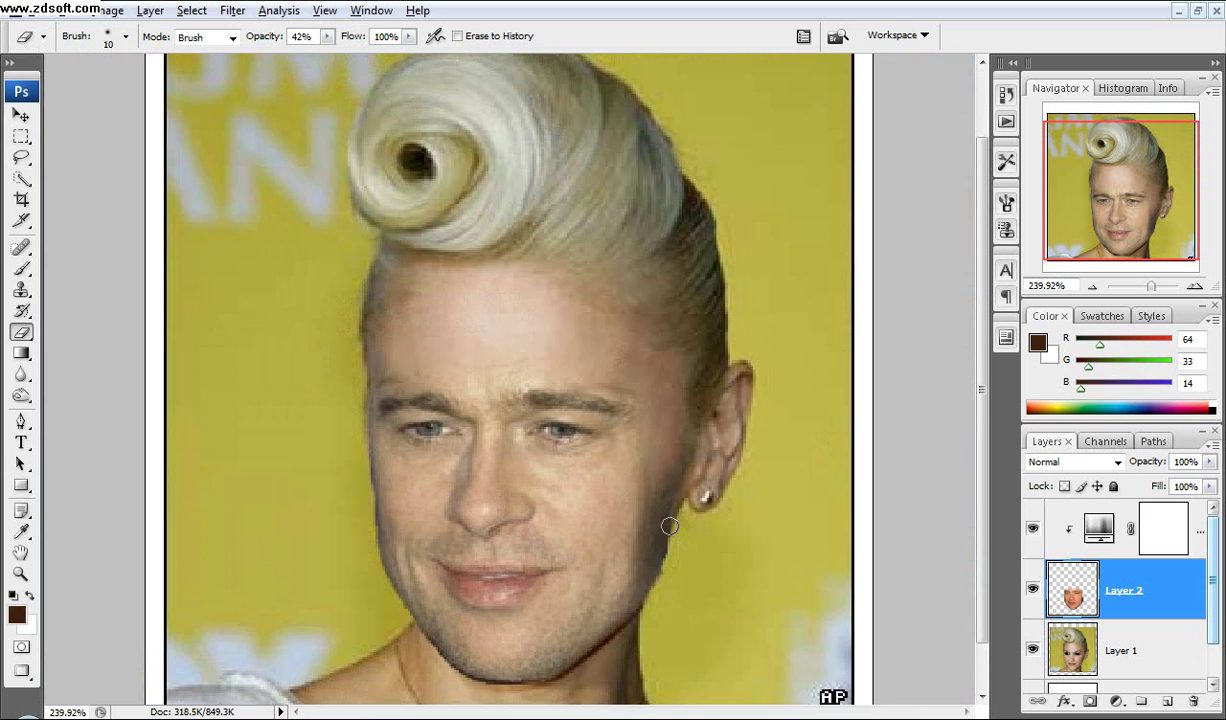
{"action": "scroll", "coordinate": [610, 530], "scroll_direction": "down", "scroll_amount": 1}
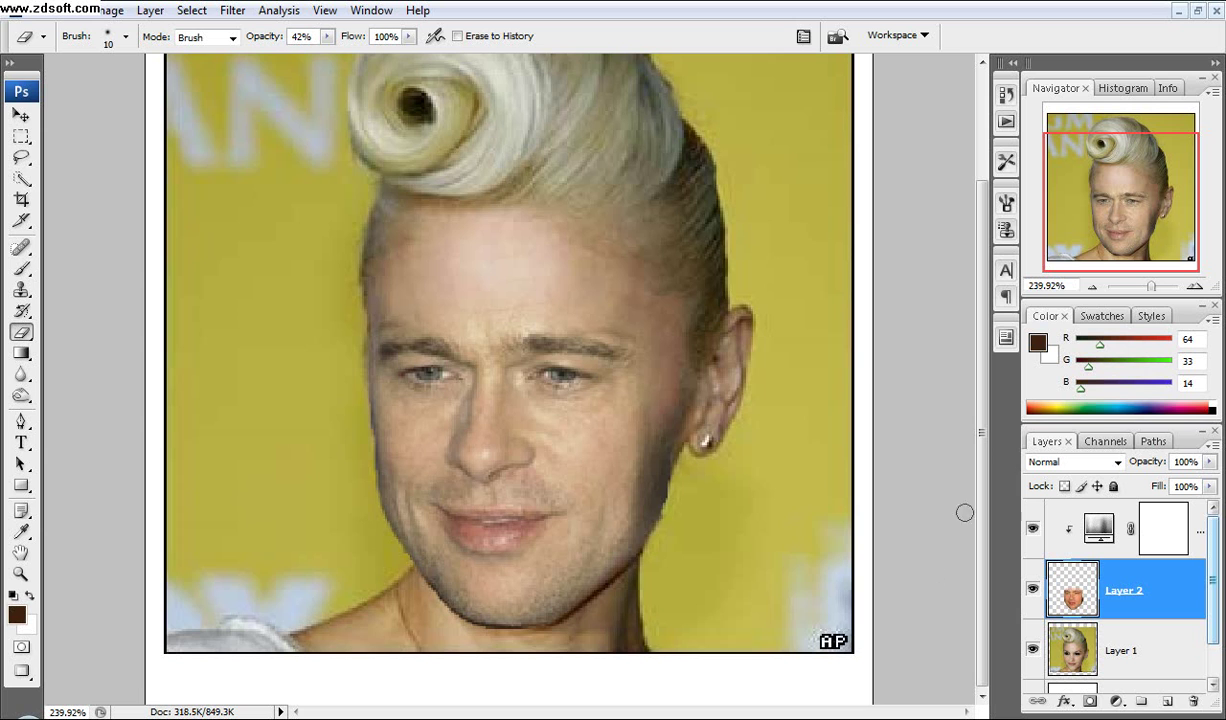
{"action": "left_click_drag", "start_coordinate": [981, 415], "coordinate": [980, 371]}
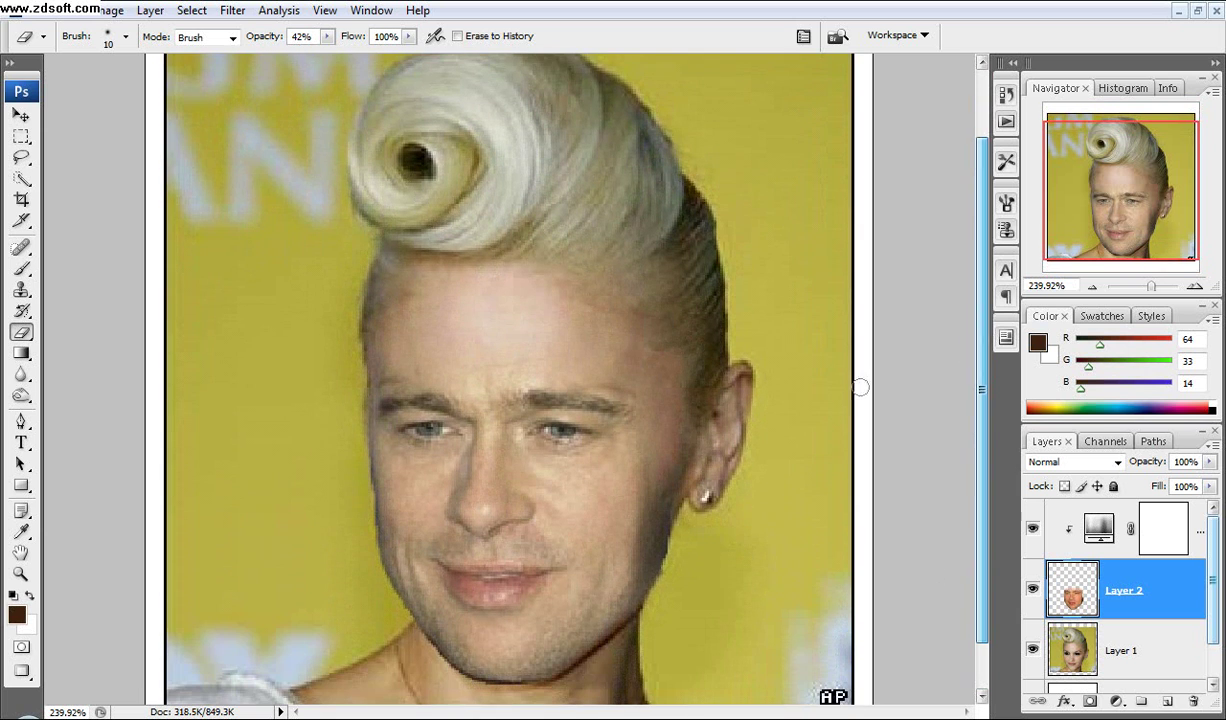
{"action": "scroll", "coordinate": [608, 361], "scroll_direction": "up", "scroll_amount": 2}
{"action": "left_click_drag", "start_coordinate": [588, 456], "coordinate": [582, 356]}
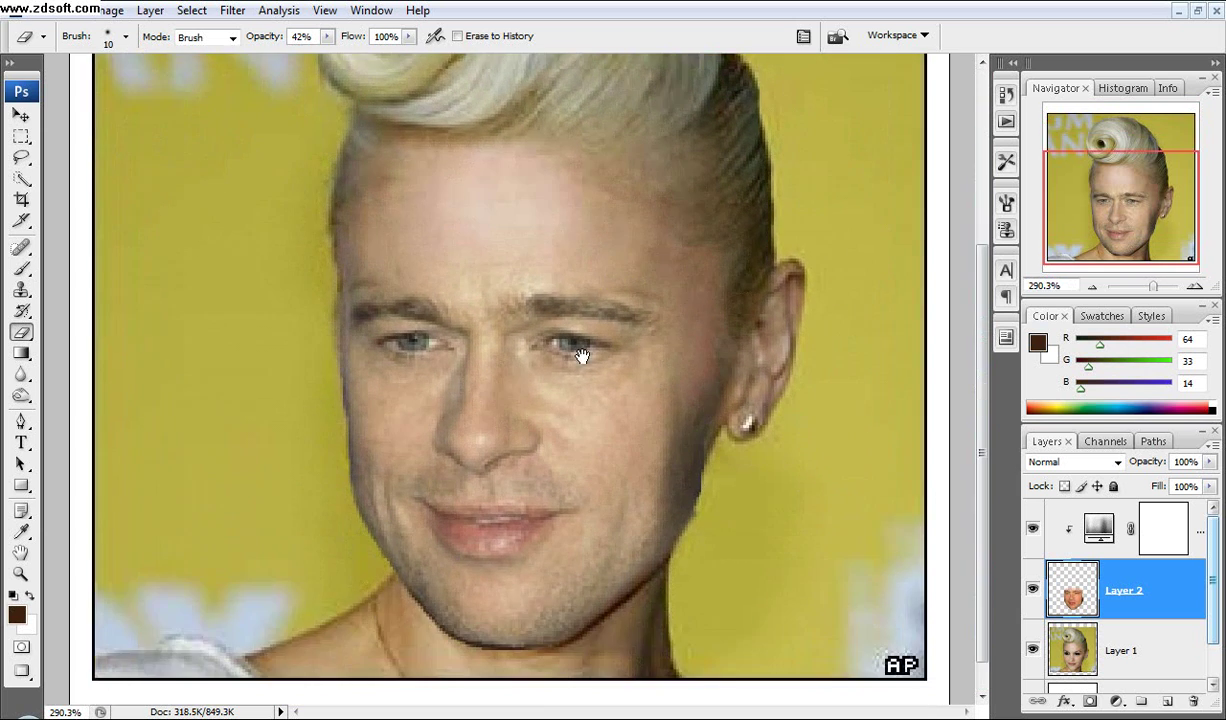